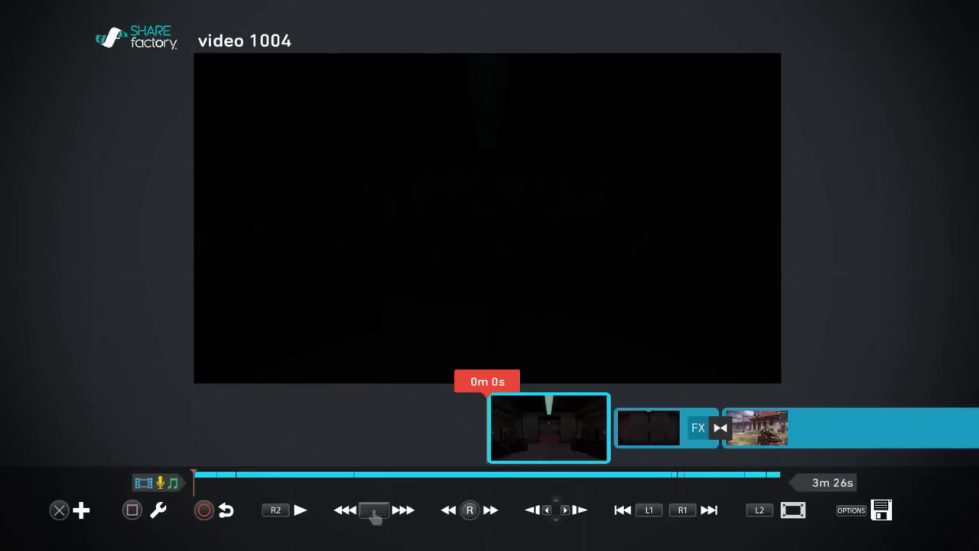
# - Move the playhead to 0m 15s at the start of the gameplay clip and open the music selection for adding a track
pyautogui.press('Right')
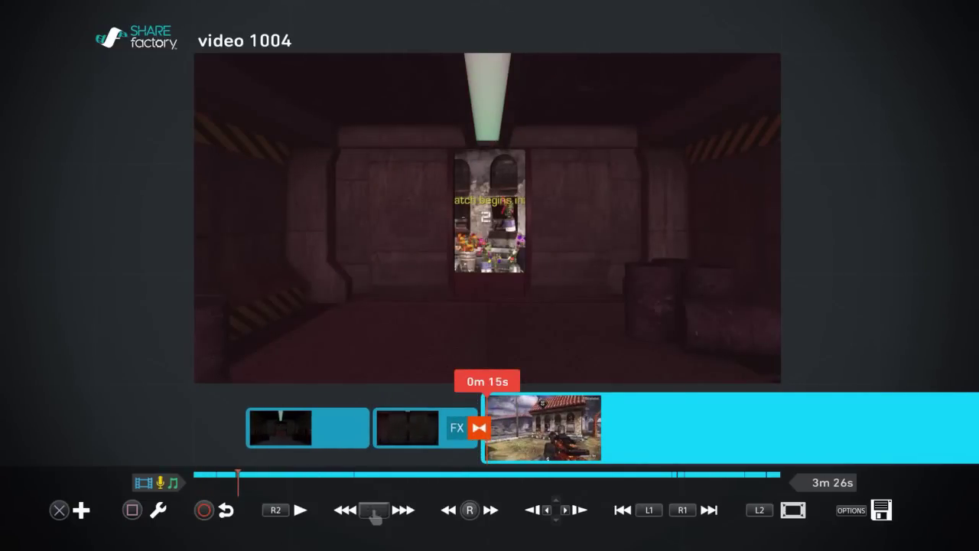
pyautogui.press('Return')
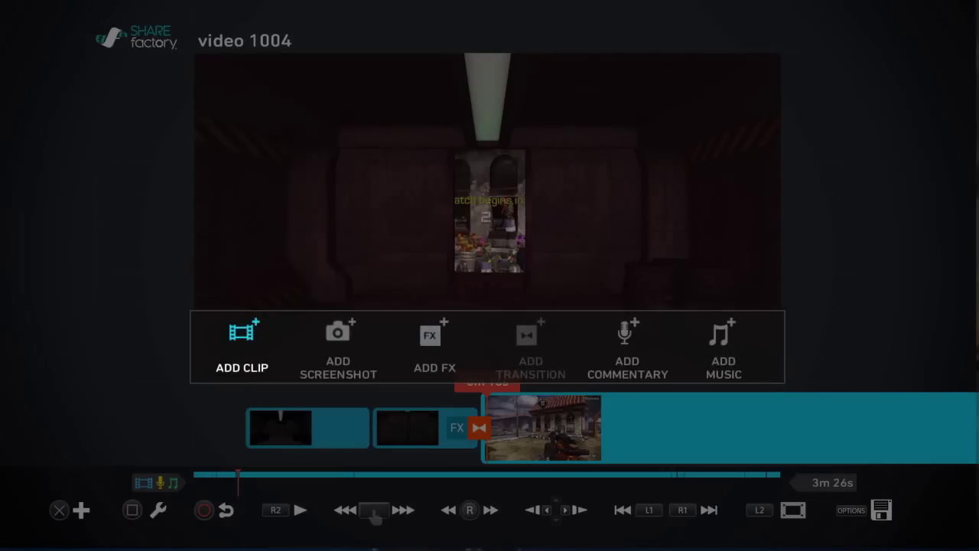
pyautogui.press('Right')
pyautogui.press('Right')
pyautogui.press('Right')
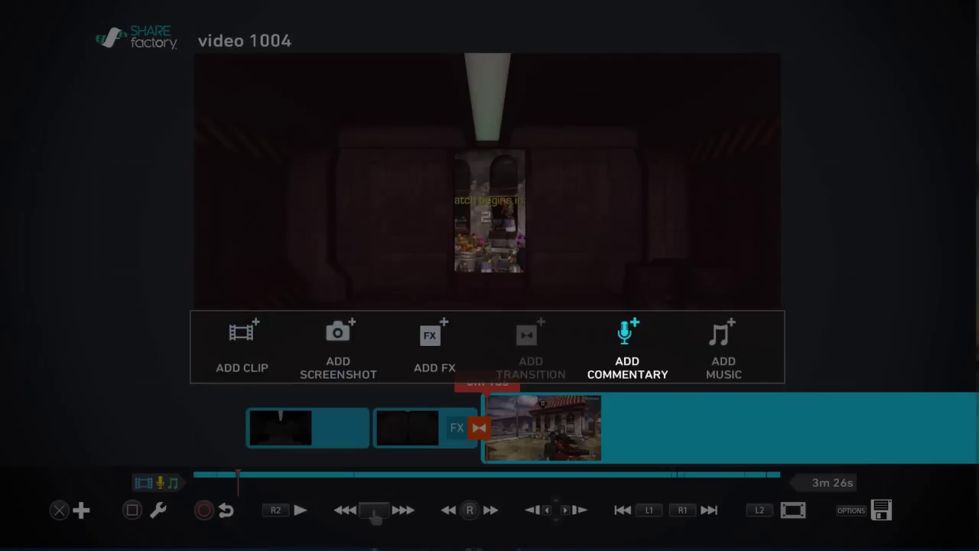
pyautogui.press('Right')
pyautogui.press('Return')
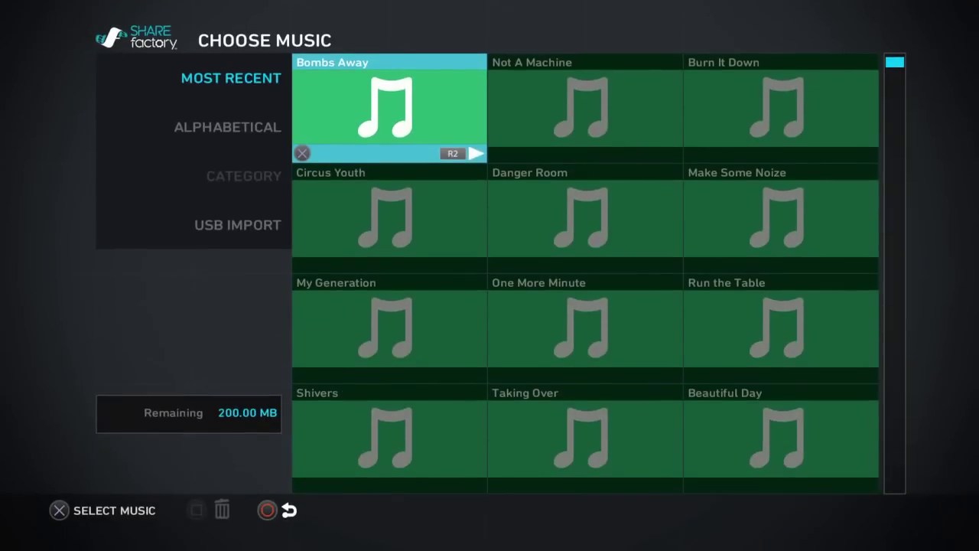
# - Preview several tracks in the music library and add Make Some Noize to the project
pyautogui.press('Down')
pyautogui.press('Down')
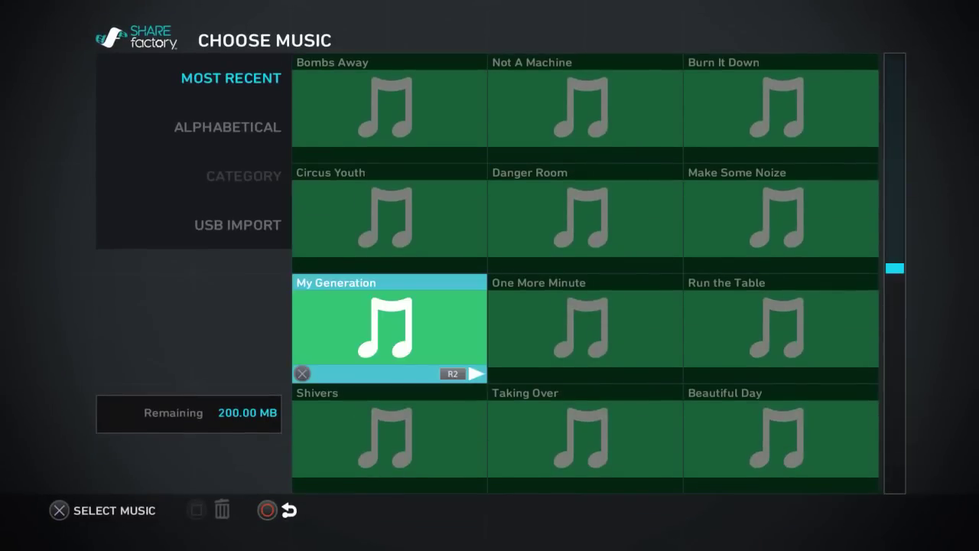
pyautogui.press('space')
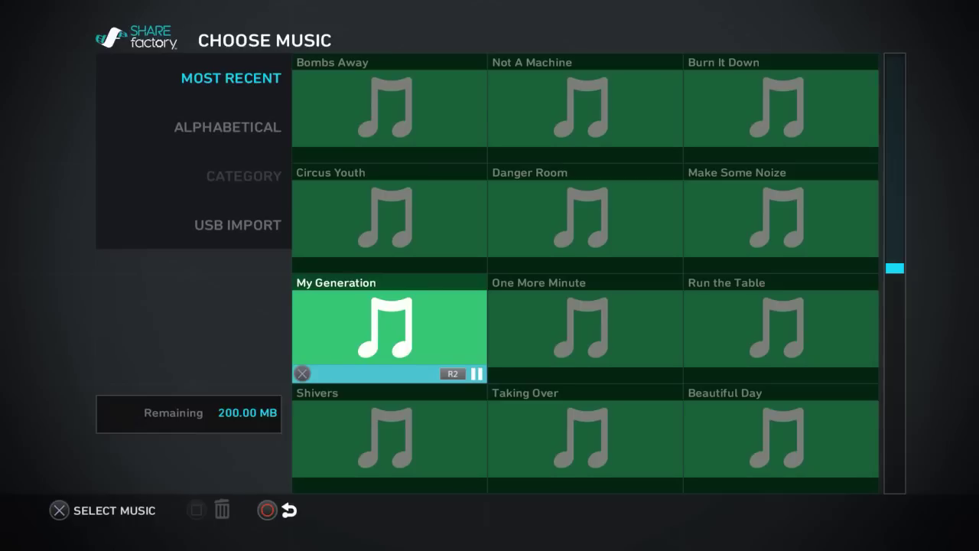
pyautogui.press('Down')
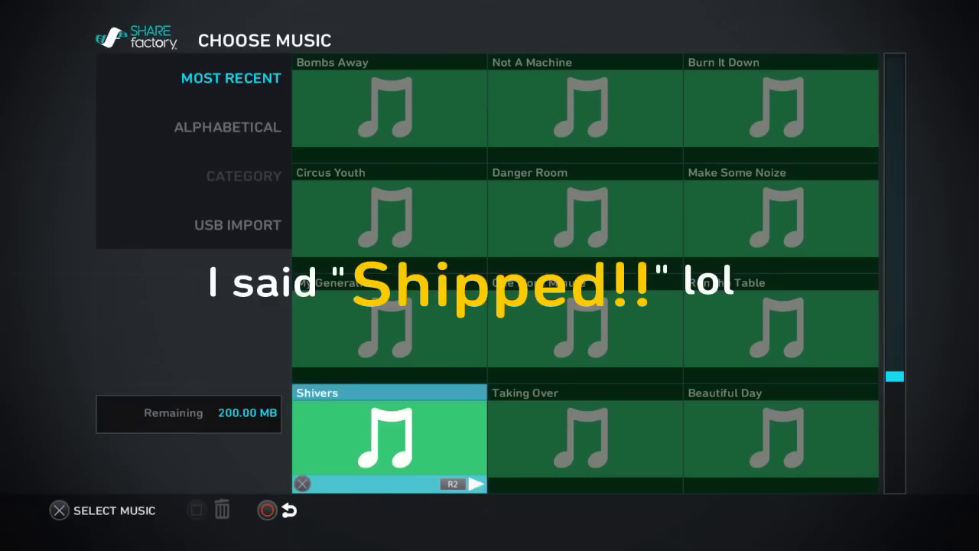
pyautogui.press('Right')
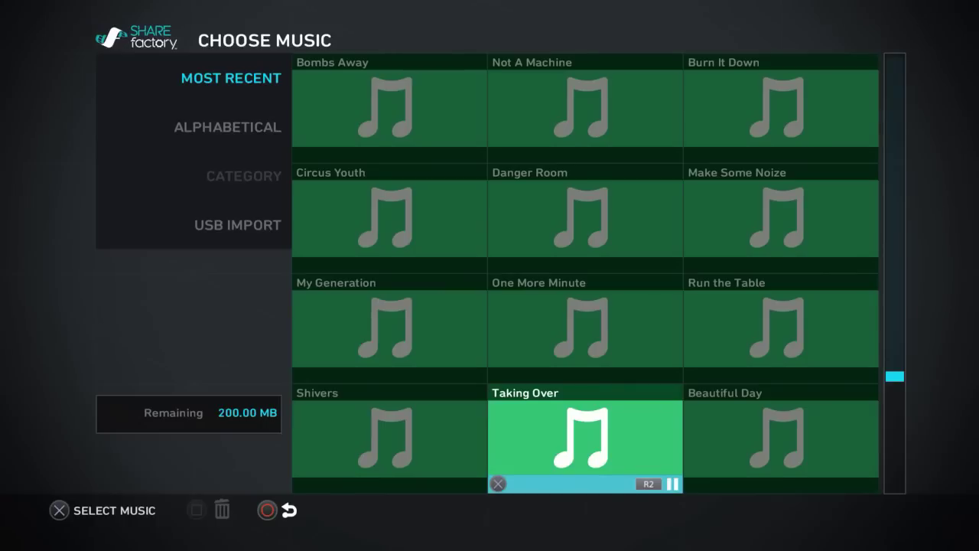
pyautogui.press('Up')
pyautogui.press('Up')
pyautogui.press('Up')
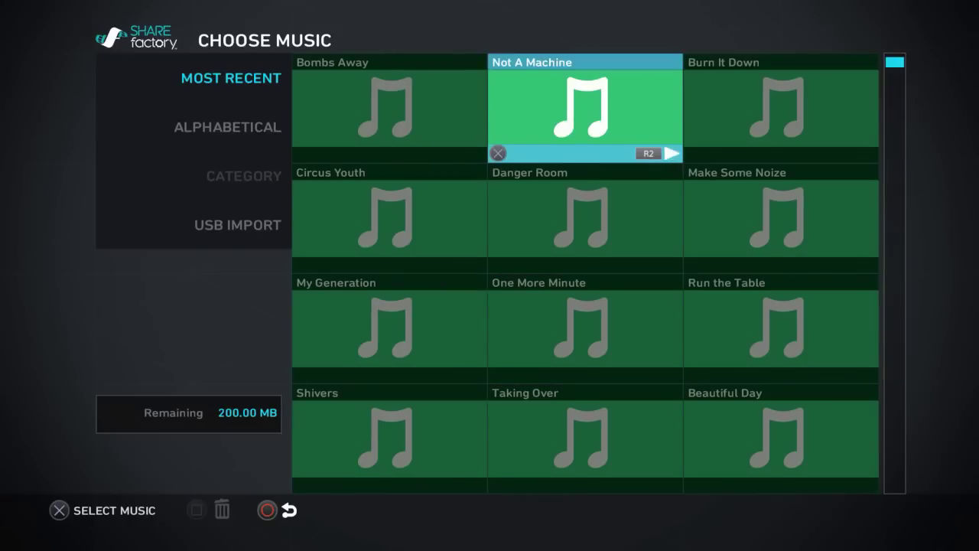
pyautogui.press('Right')
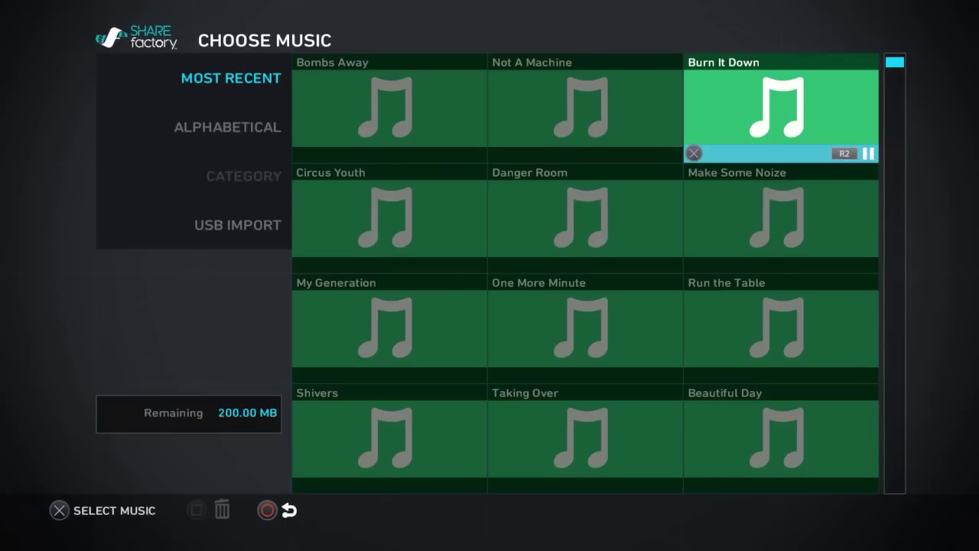
pyautogui.press('Down')
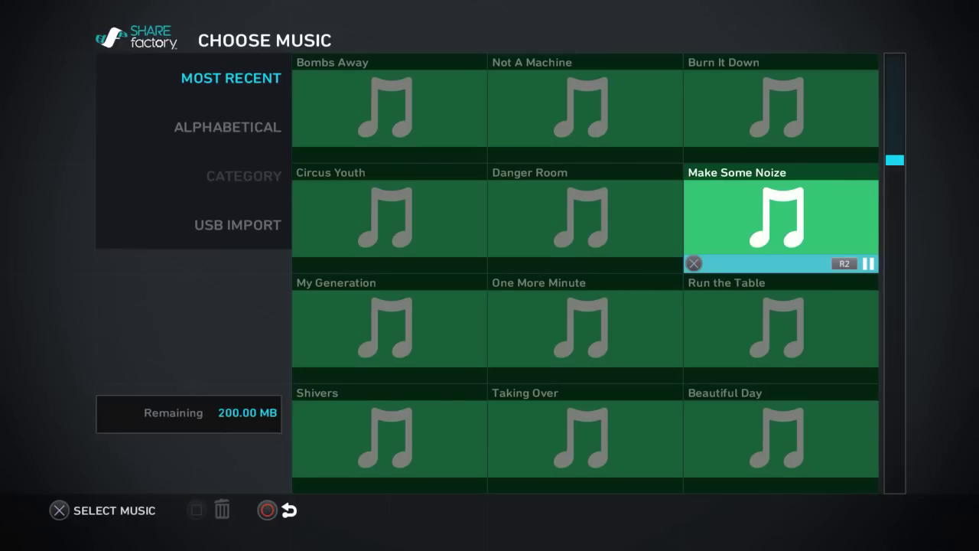
pyautogui.press('Return')
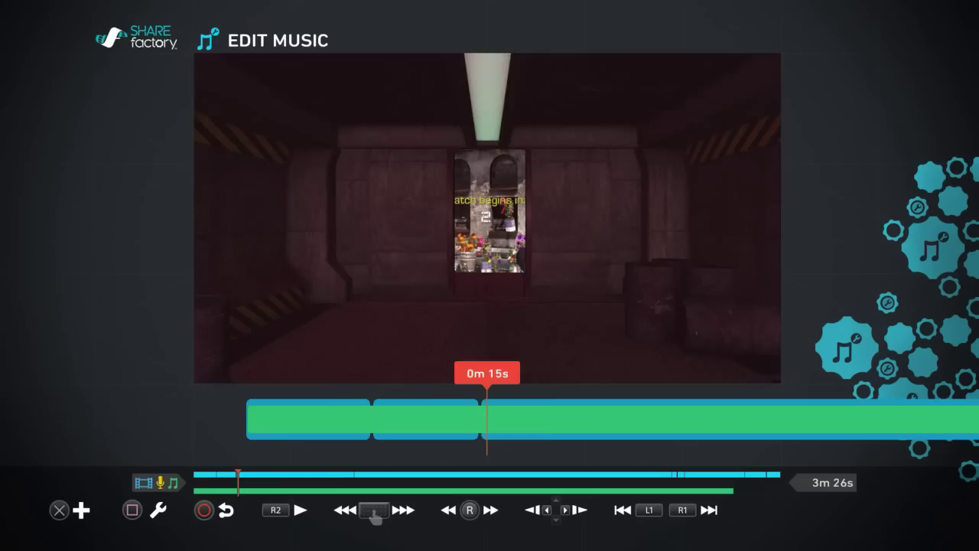
# - Examine how far the music track extends along the video, from the end of the timeline back to its start
pyautogui.press('End')
pyautogui.press('Left')
pyautogui.press('space')
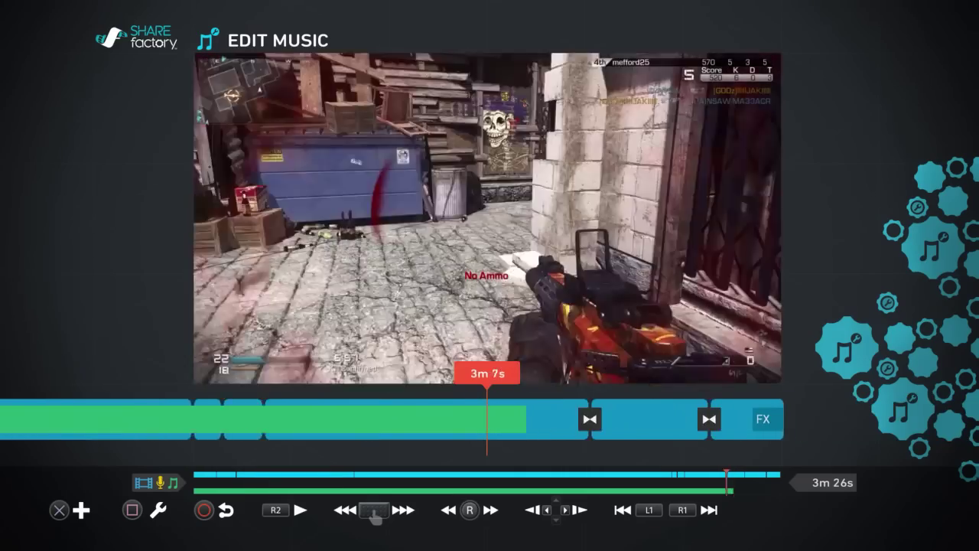
pyautogui.press('Right')
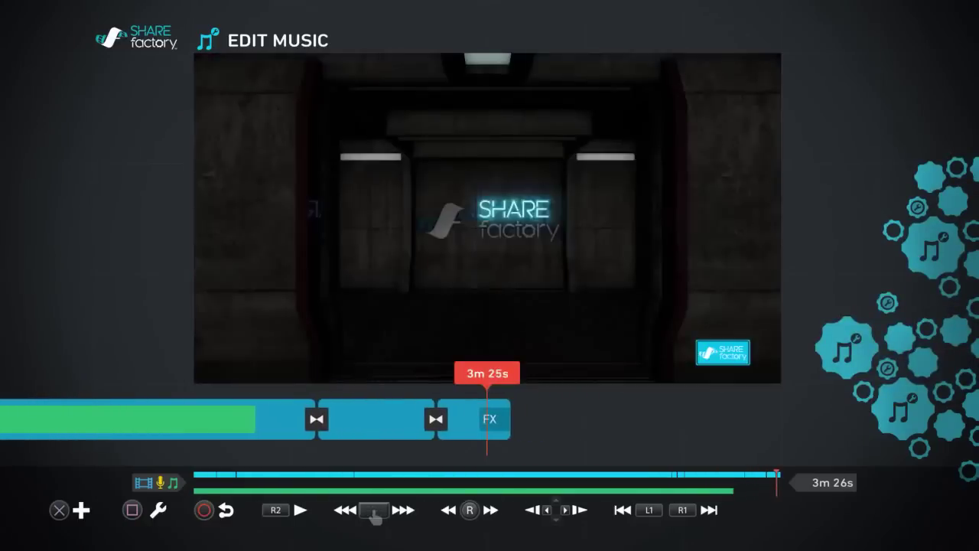
pyautogui.press('Left')
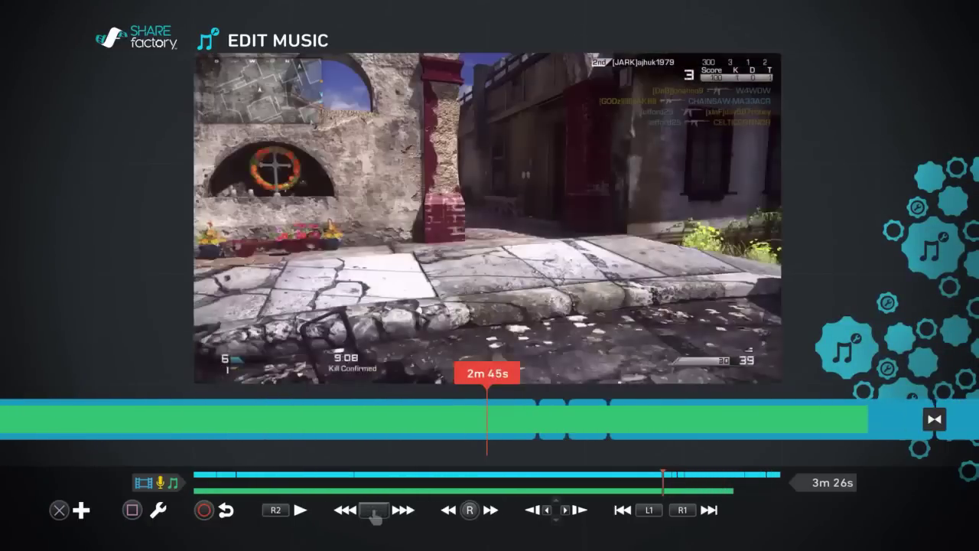
pyautogui.press('Home')
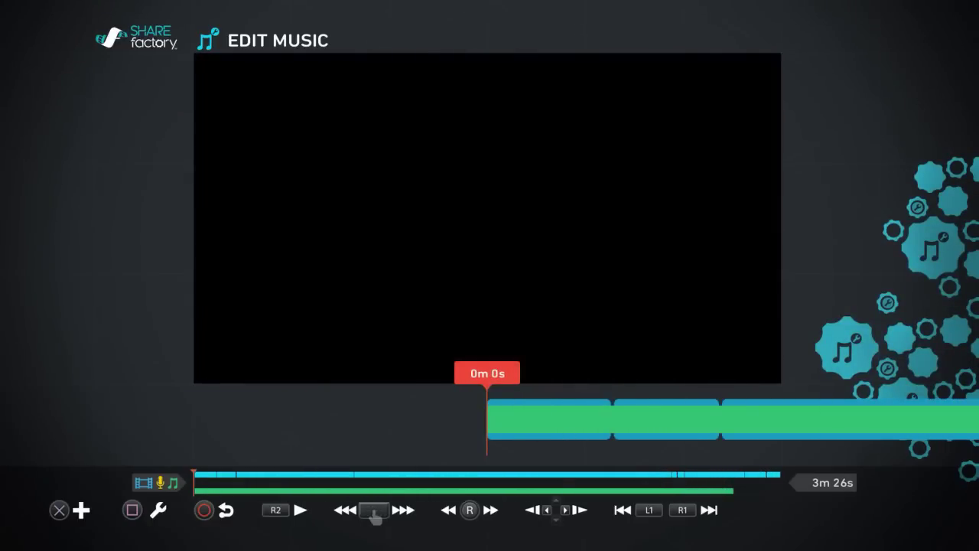
pyautogui.press('Right')
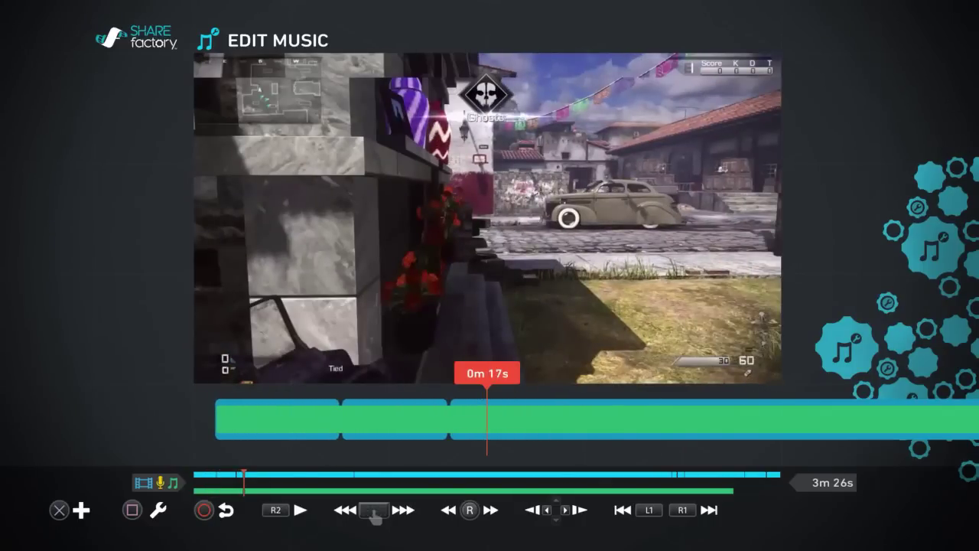
# - Move the music track so it starts at the beginning of the gameplay clip, right after the transition
pyautogui.press('Return')
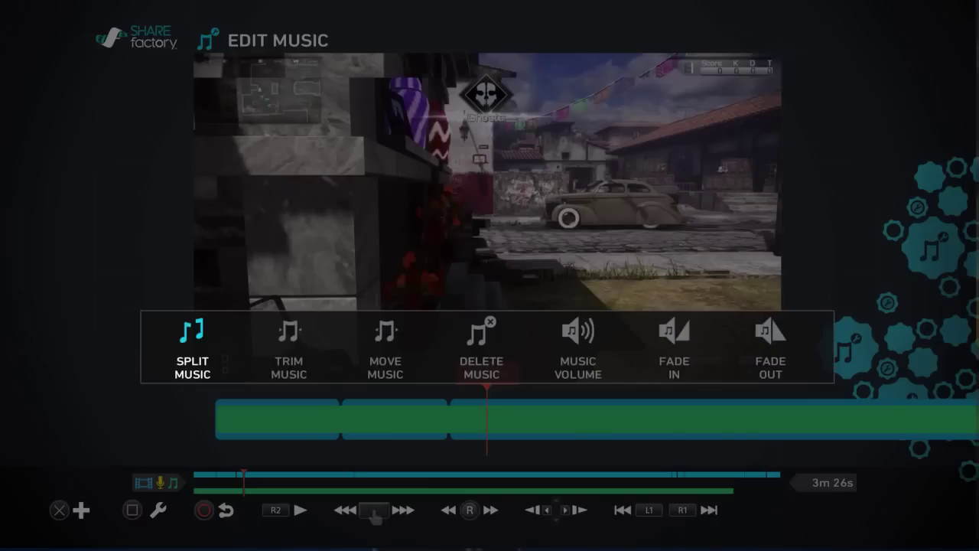
pyautogui.press('Right')
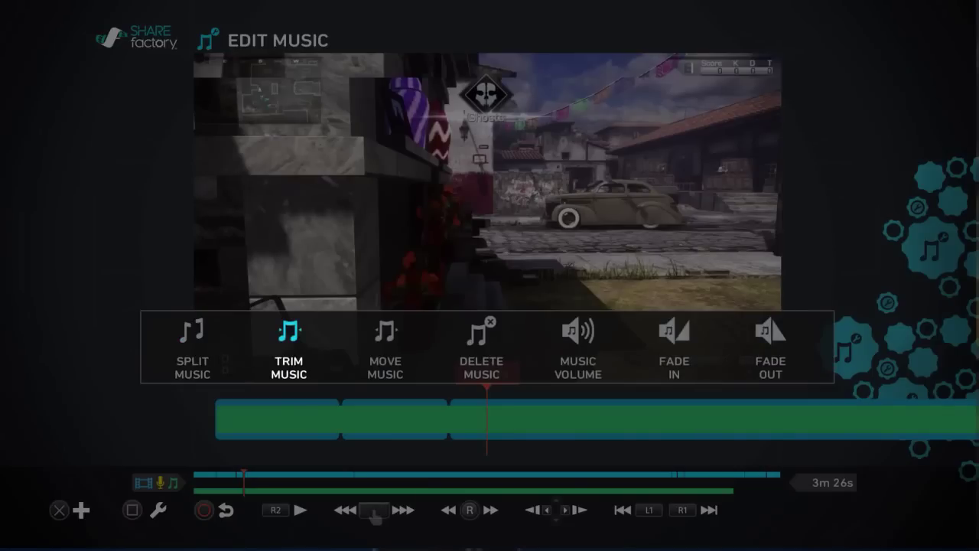
pyautogui.press('Right')
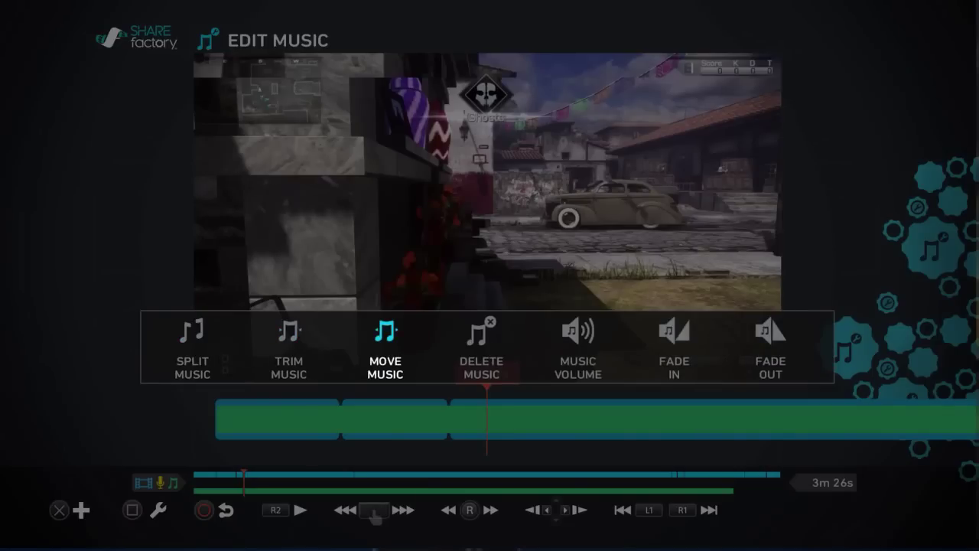
pyautogui.press('Return')
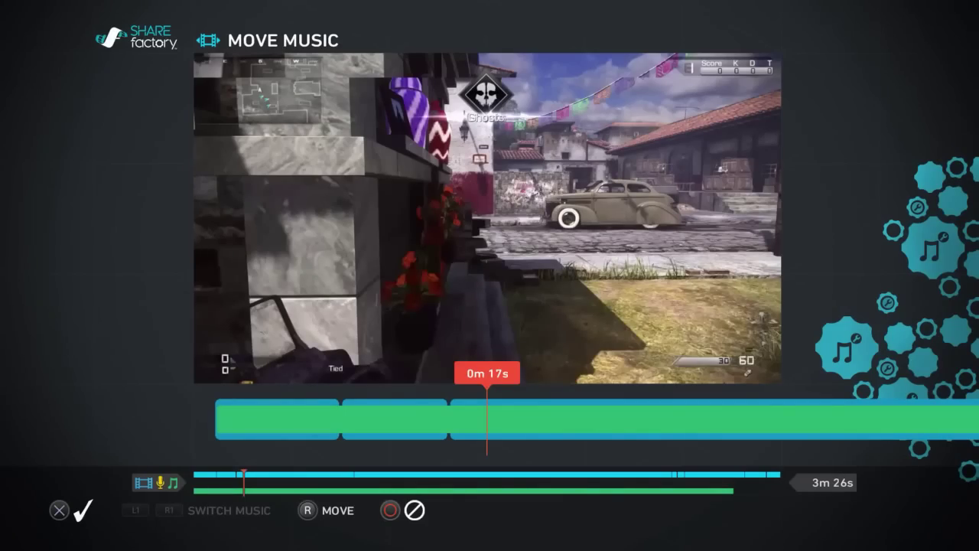
pyautogui.press('Right')
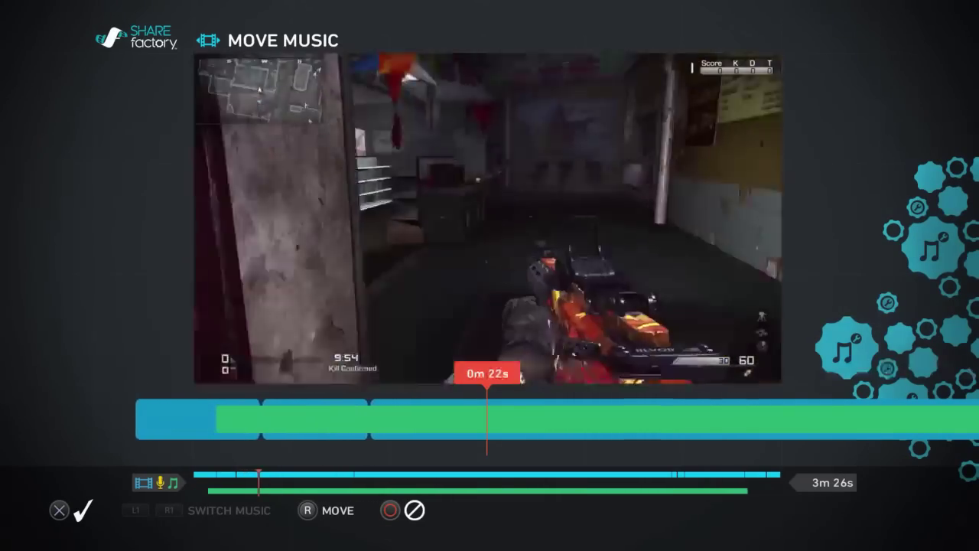
pyautogui.press('Right')
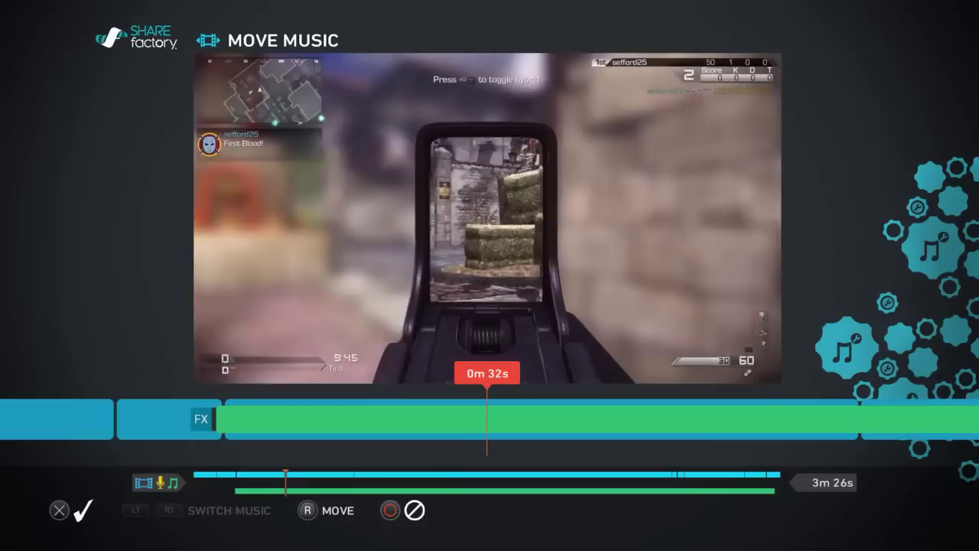
pyautogui.press('Right')
pyautogui.press('Left')
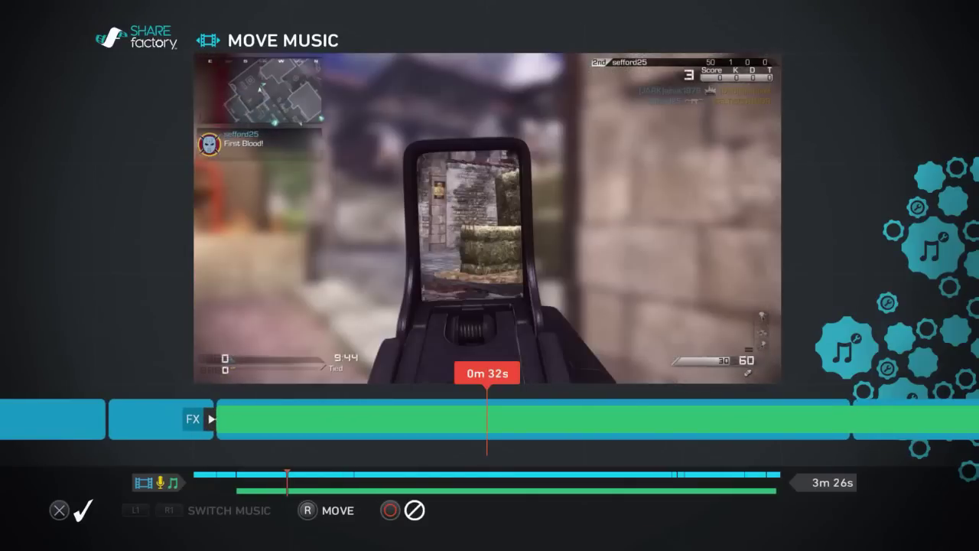
pyautogui.press('Right')
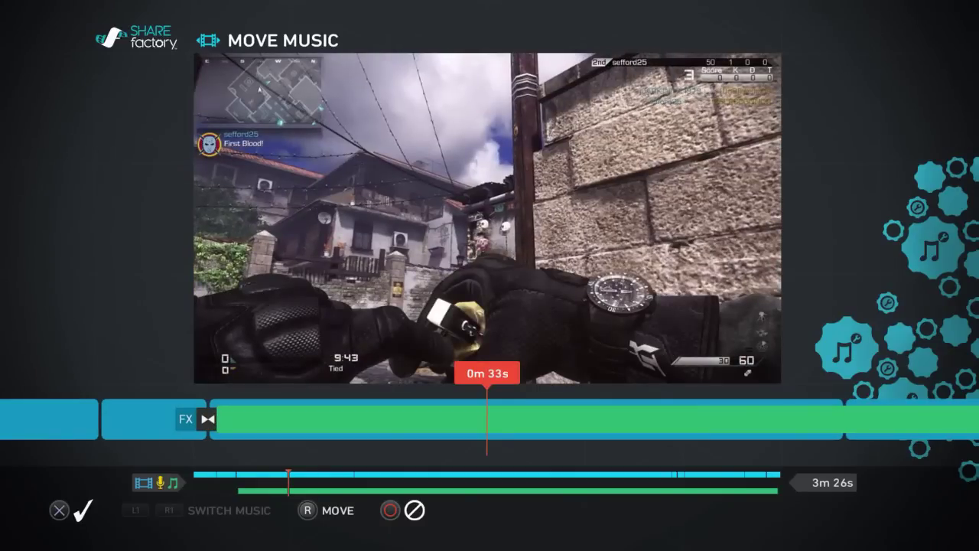
pyautogui.press('Return')
# - Play back the beginning of the gameplay clip up to 0m 25s to check the timing of the moved music
pyautogui.press('Left')
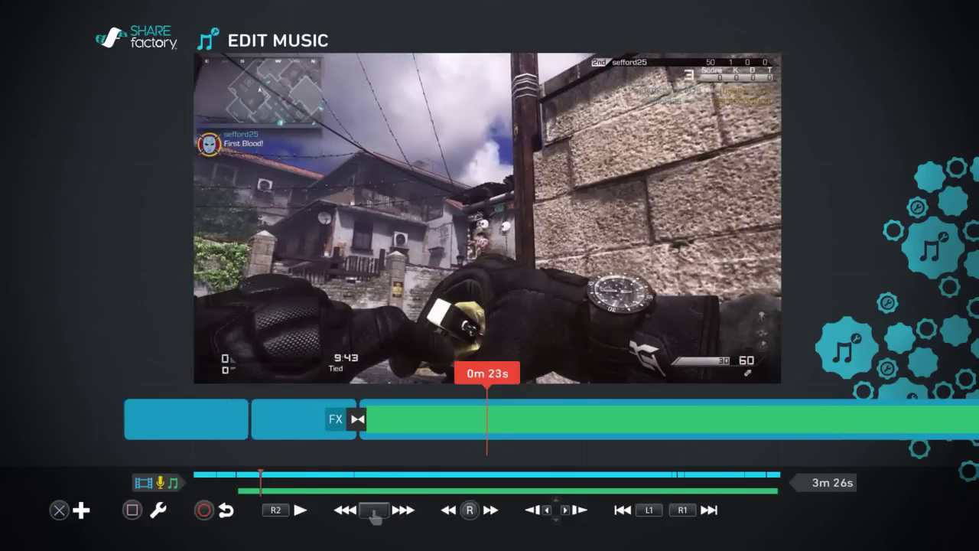
pyautogui.press('Right')
pyautogui.press('Right')
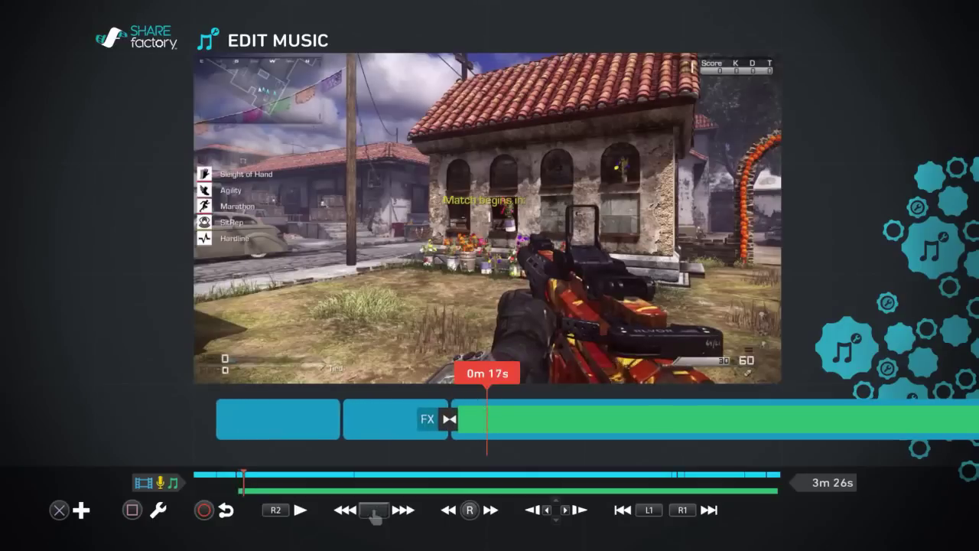
pyautogui.press('Left')
pyautogui.press('space')
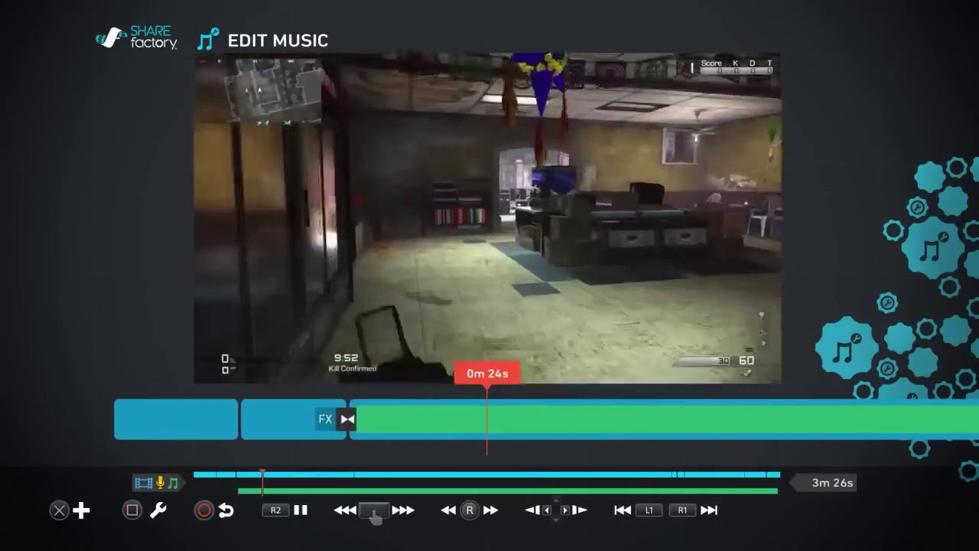
pyautogui.press('space')
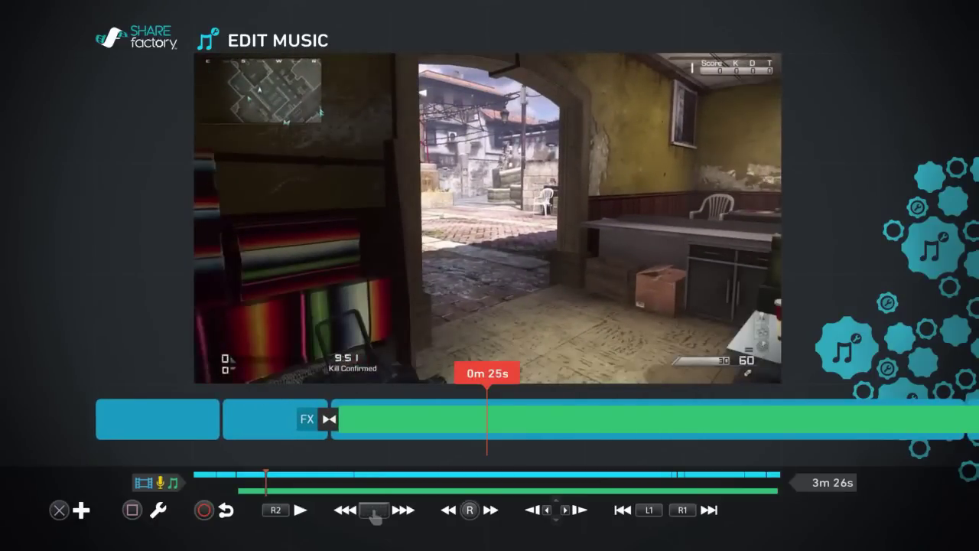
# - Split the music track at 0m 25s, just before the first kill in the gameplay clip
pyautogui.press('Right')
pyautogui.press('Left')
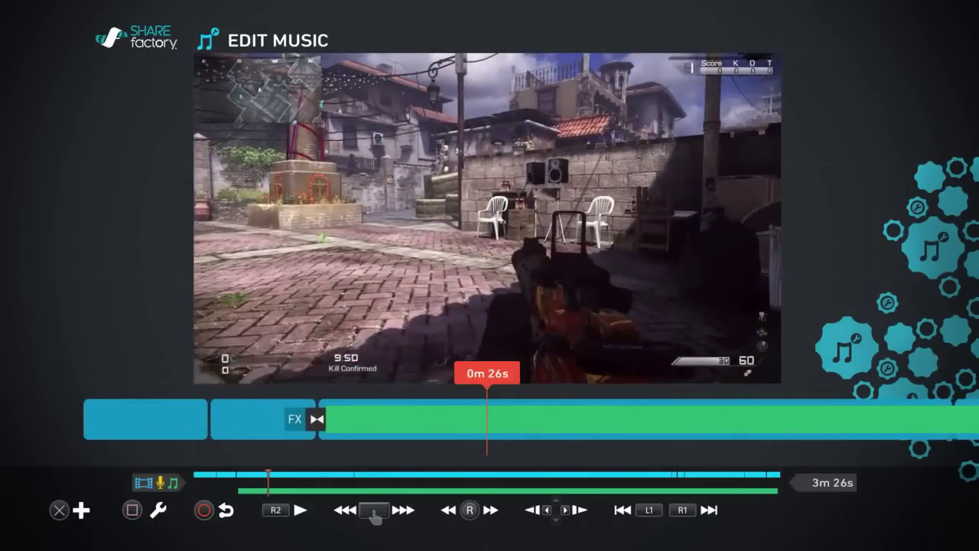
pyautogui.press('Left')
pyautogui.press('Right')
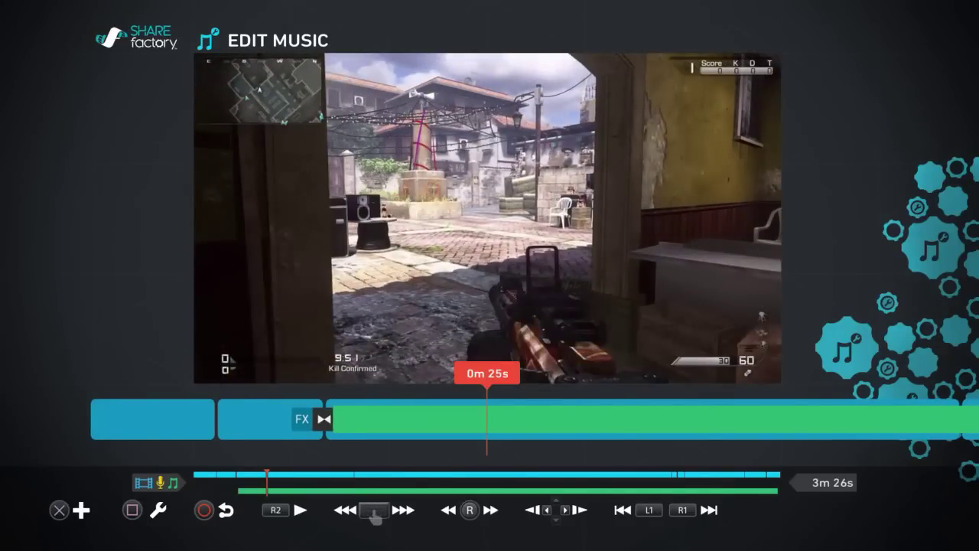
pyautogui.press('Return')
pyautogui.press('Right')
pyautogui.press('Right')
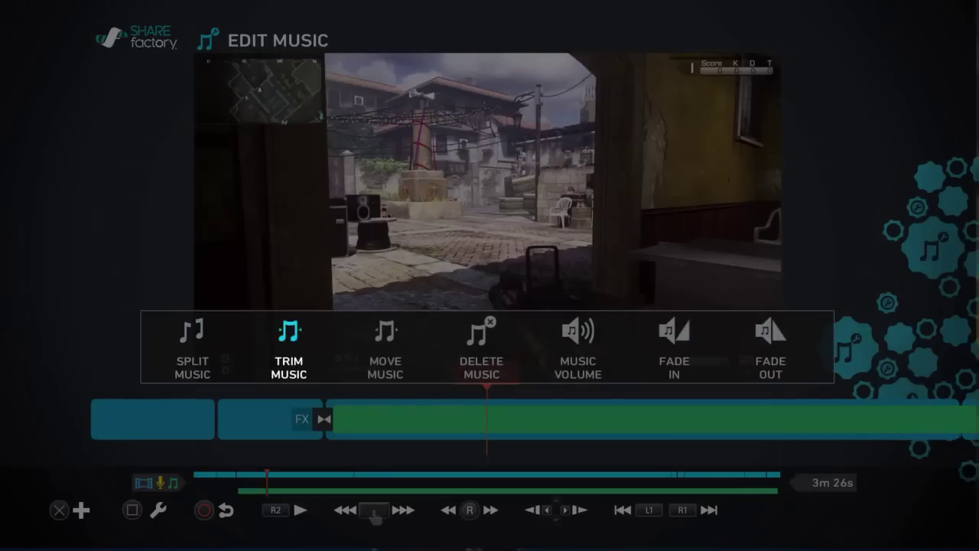
pyautogui.press('Left')
pyautogui.press('Left')
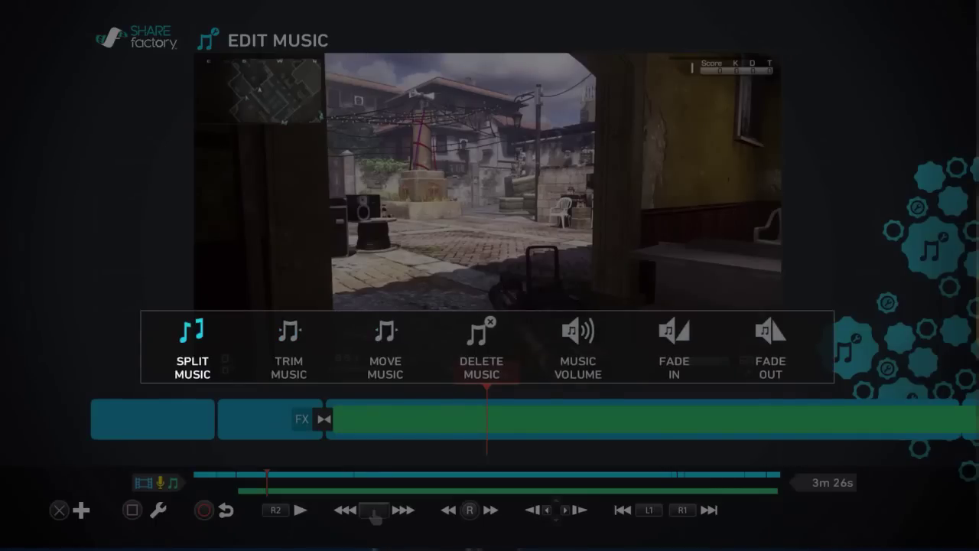
pyautogui.press('Return')
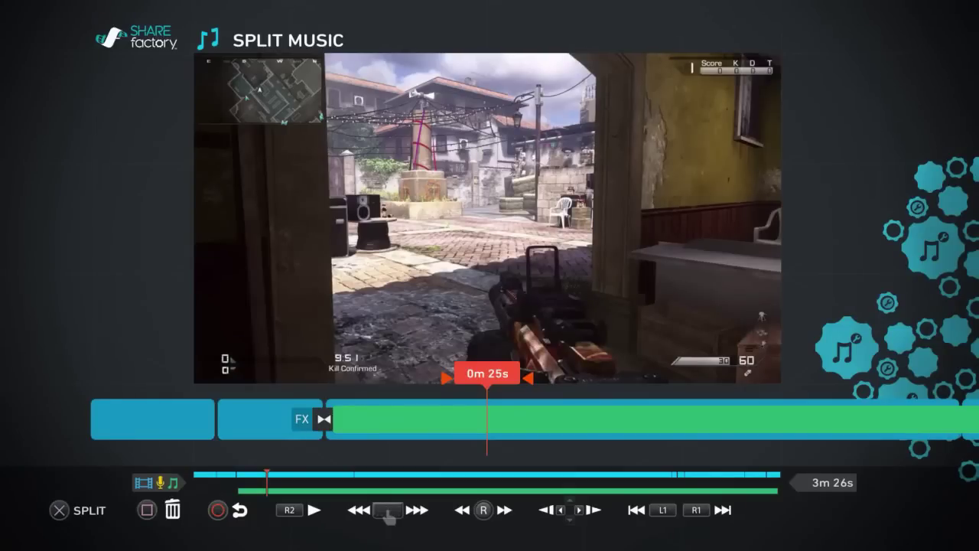
pyautogui.press('Return')
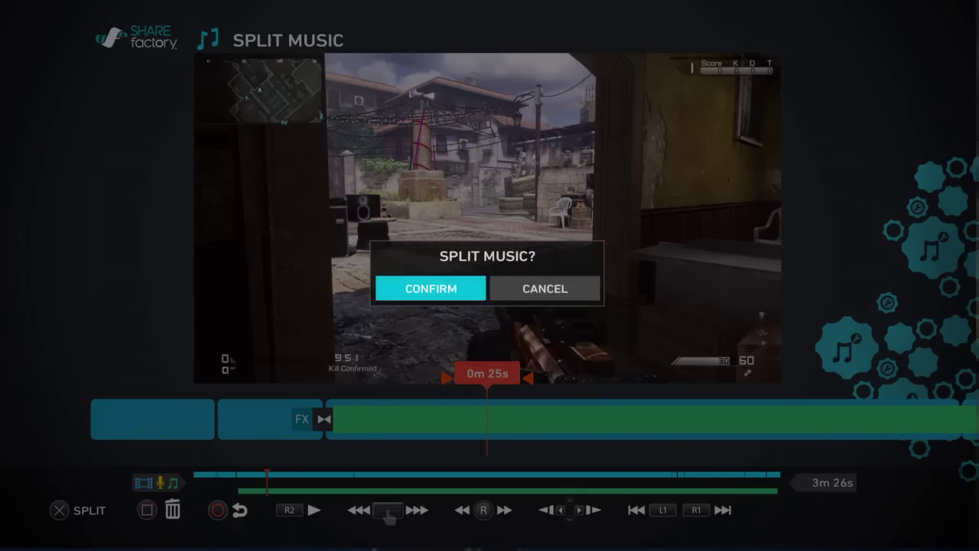
pyautogui.press('Return')
# - Split the music track a second time at 0m 30s, just after the first kill
pyautogui.press('Right')
pyautogui.press('Left')
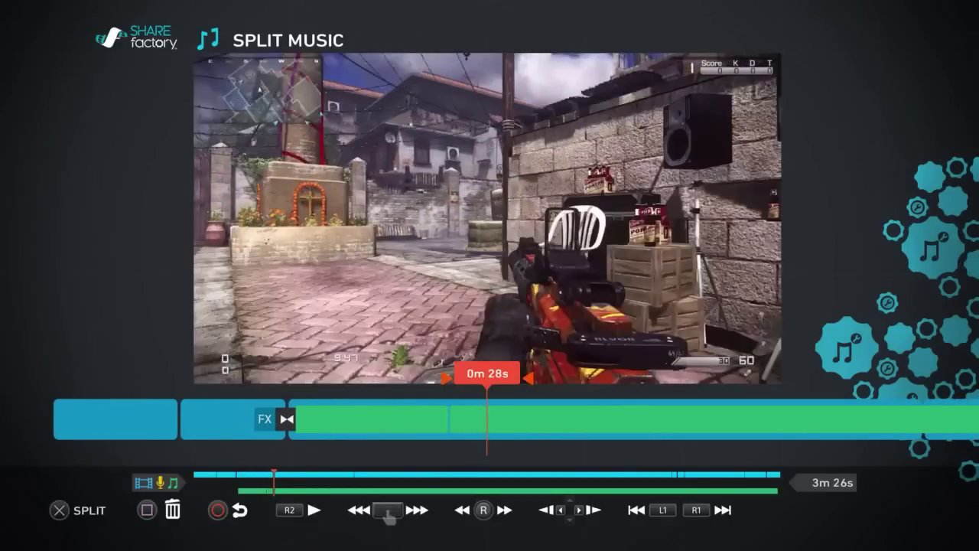
pyautogui.press('Right')
pyautogui.press('Right')
pyautogui.press('Left')
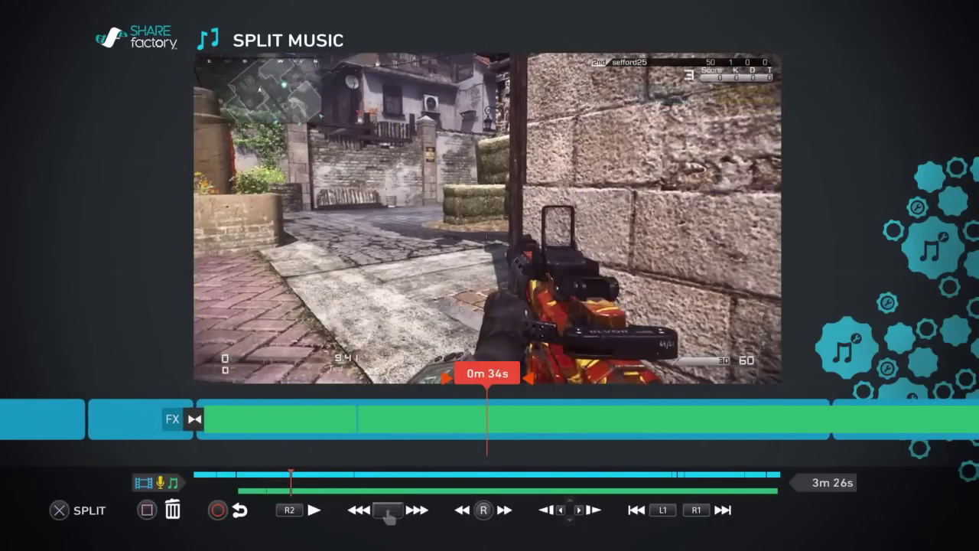
pyautogui.press('Left')
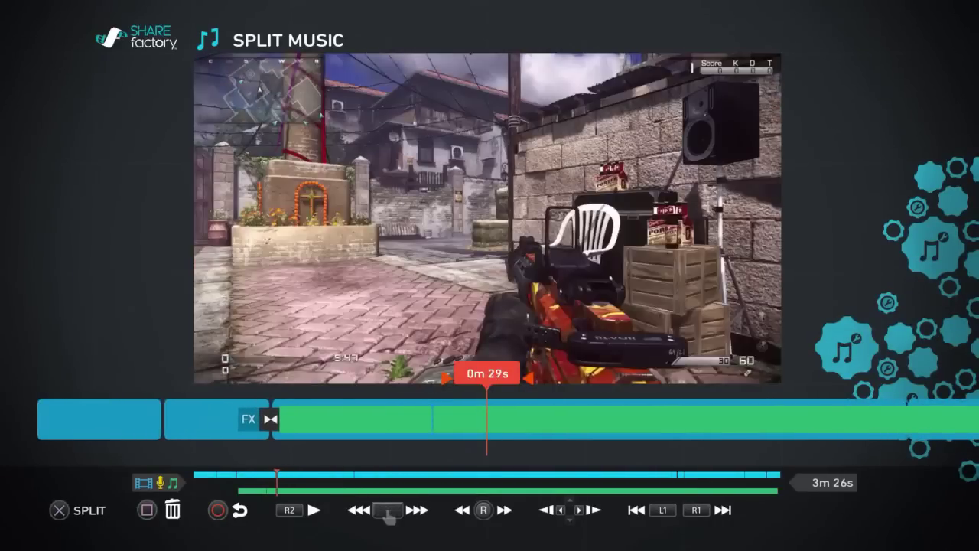
pyautogui.press('Right')
pyautogui.press('Return')
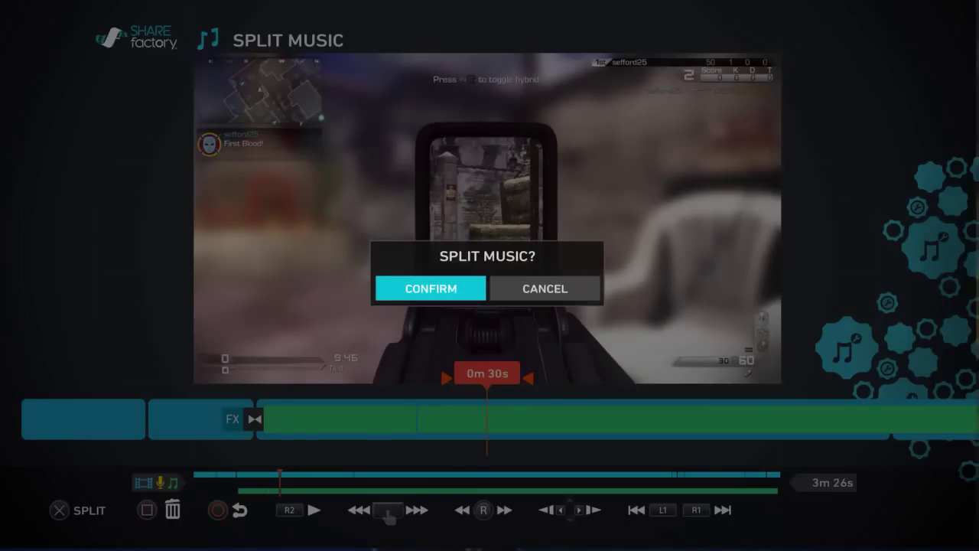
pyautogui.press('Return')
# - Examine the short music segment between the two splits and leave music splitting
pyautogui.press('Left')
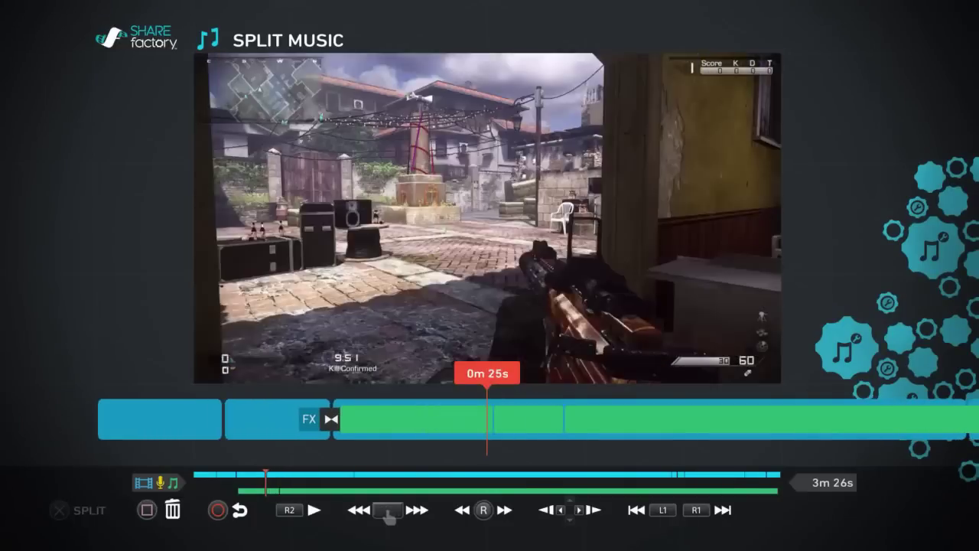
pyautogui.press('Right')
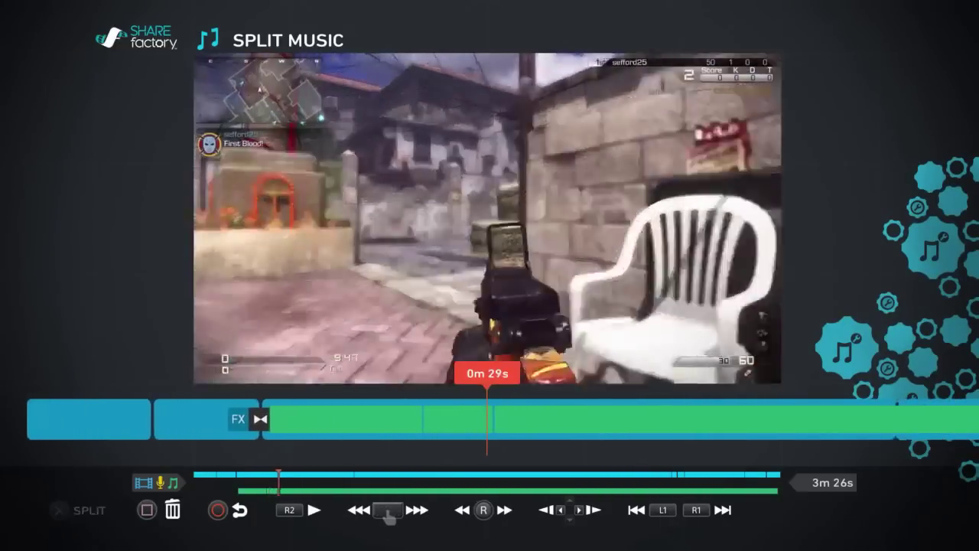
pyautogui.press('Left')
pyautogui.press('Right')
pyautogui.press('Right')
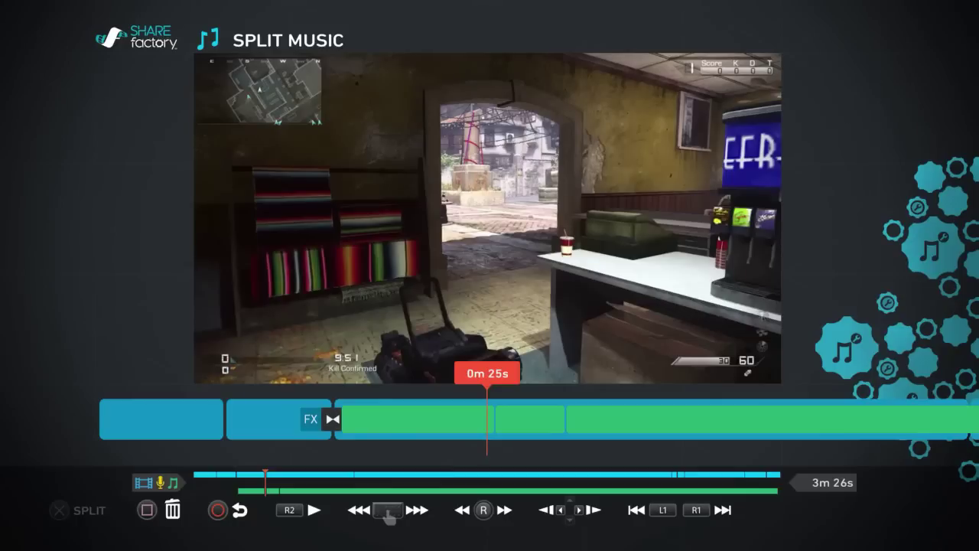
pyautogui.press('Left')
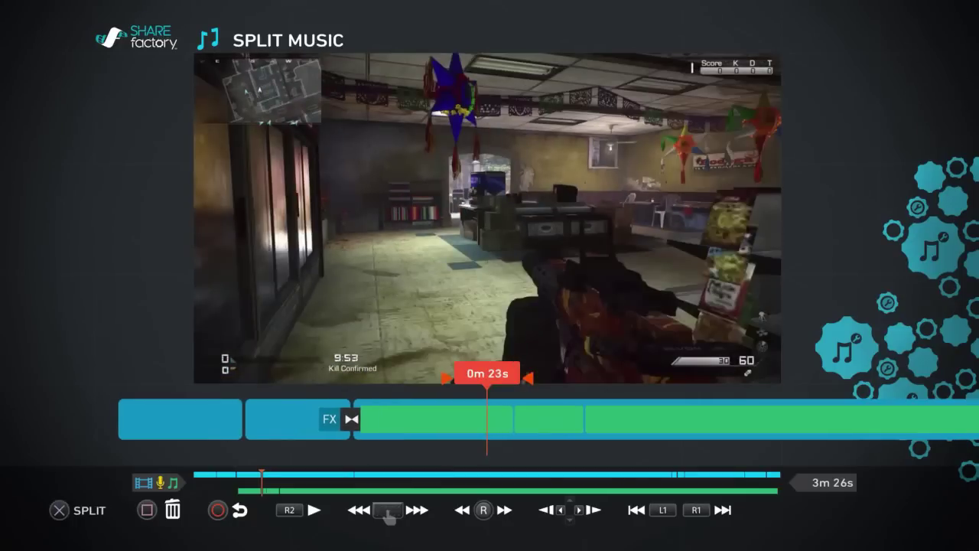
pyautogui.press('Escape')
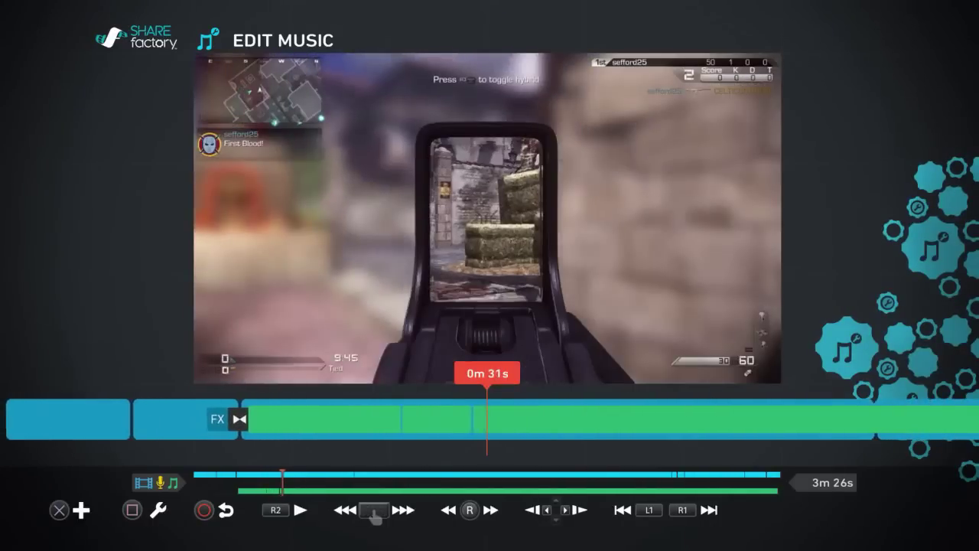
# - Add a fade-out of about 3 seconds to the first music segment, ending at the first split
pyautogui.press('Left')
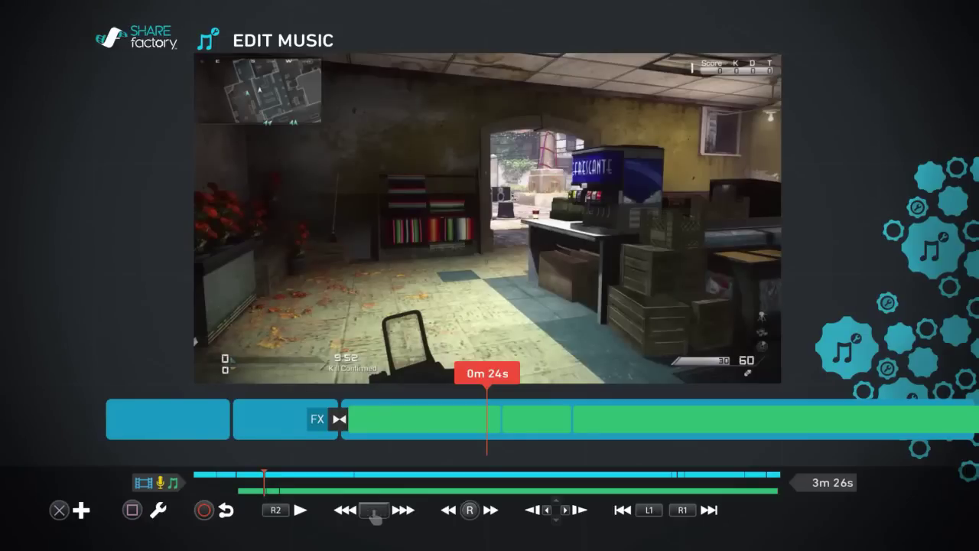
pyautogui.press('Return')
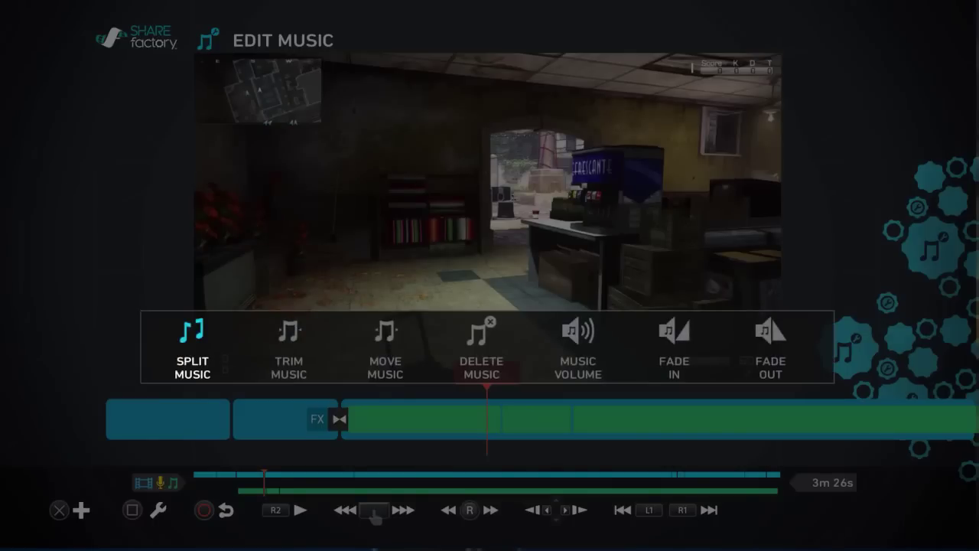
pyautogui.press('Left')
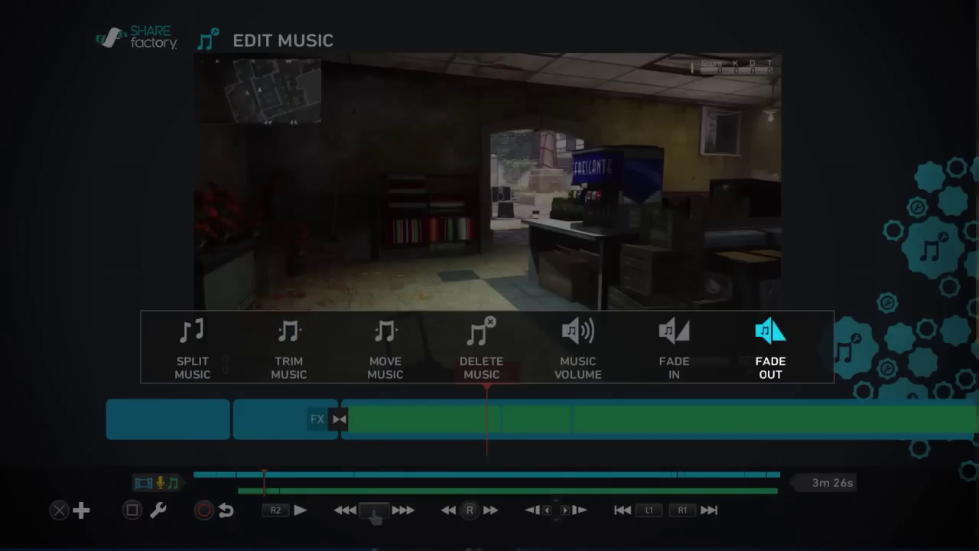
pyautogui.press('Left')
pyautogui.press('Left')
pyautogui.press('Right')
pyautogui.press('Right')
pyautogui.press('Left')
pyautogui.press('Right')
pyautogui.press('Left')
pyautogui.press('Right')
pyautogui.press('Return')
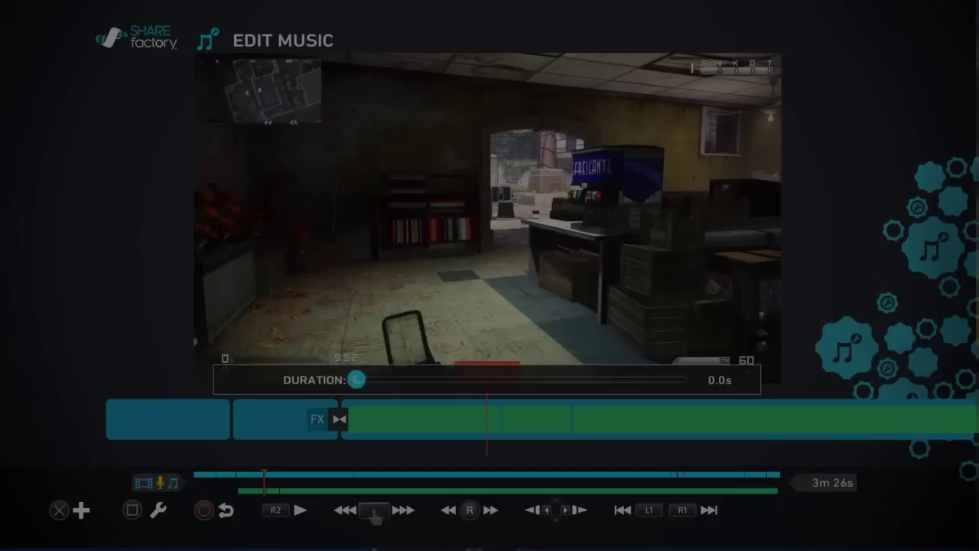
pyautogui.press('Right')
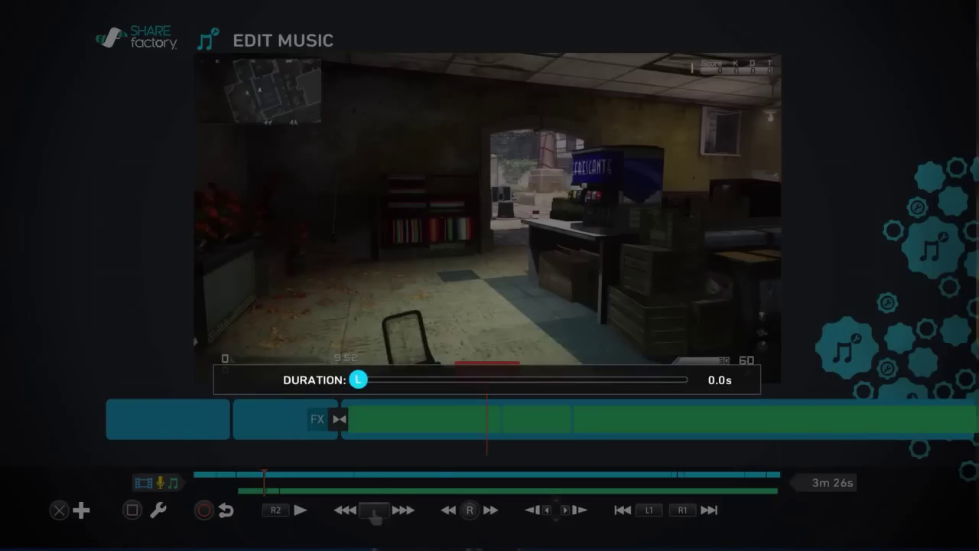
pyautogui.press('Left')
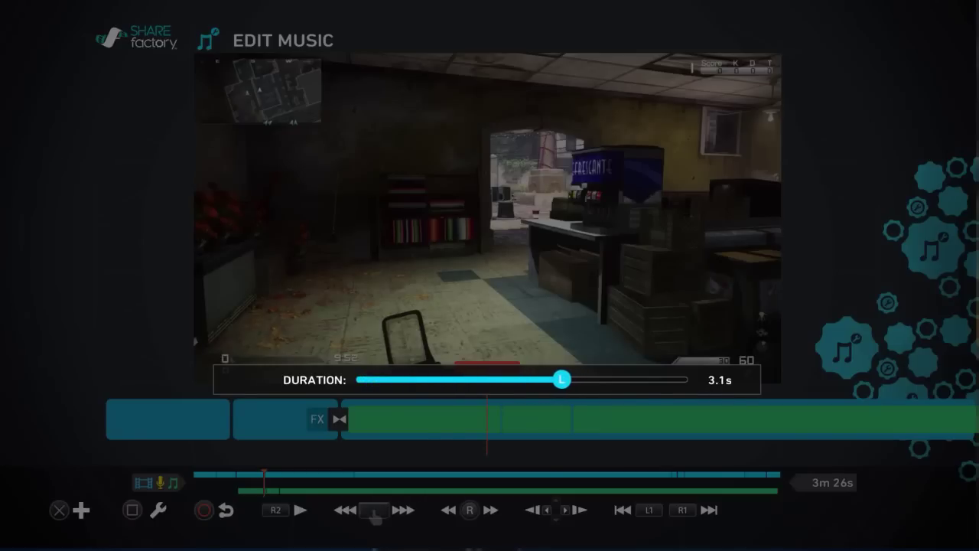
pyautogui.press('Left')
pyautogui.press('Return')
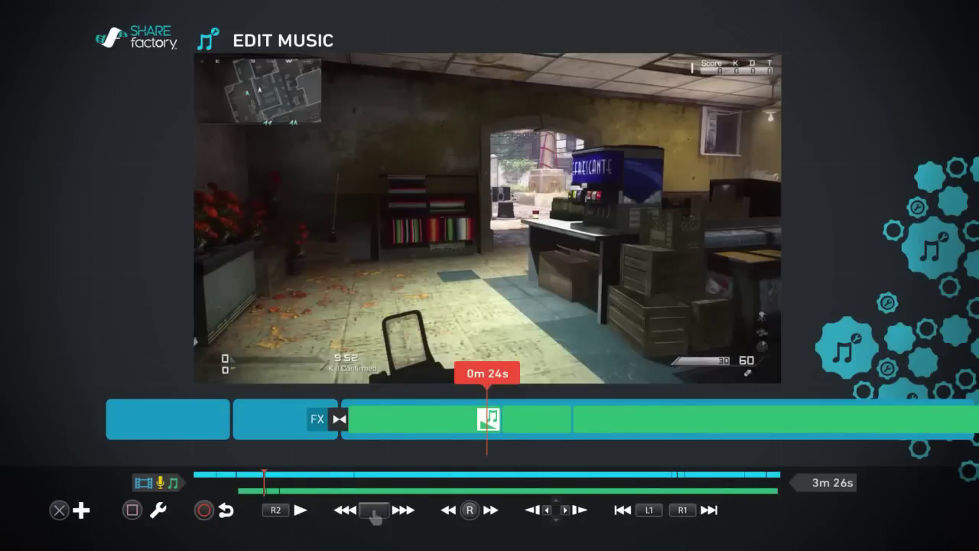
# - Add a fade-in of about 3 seconds to the third music segment, starting at the second split
pyautogui.press('Right')
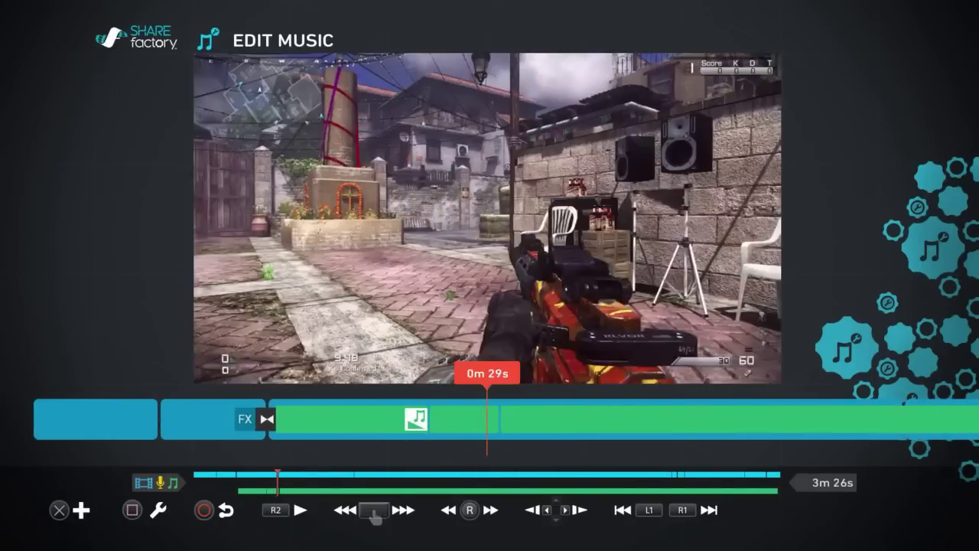
pyautogui.press('Left')
pyautogui.press('Left')
pyautogui.press('Right')
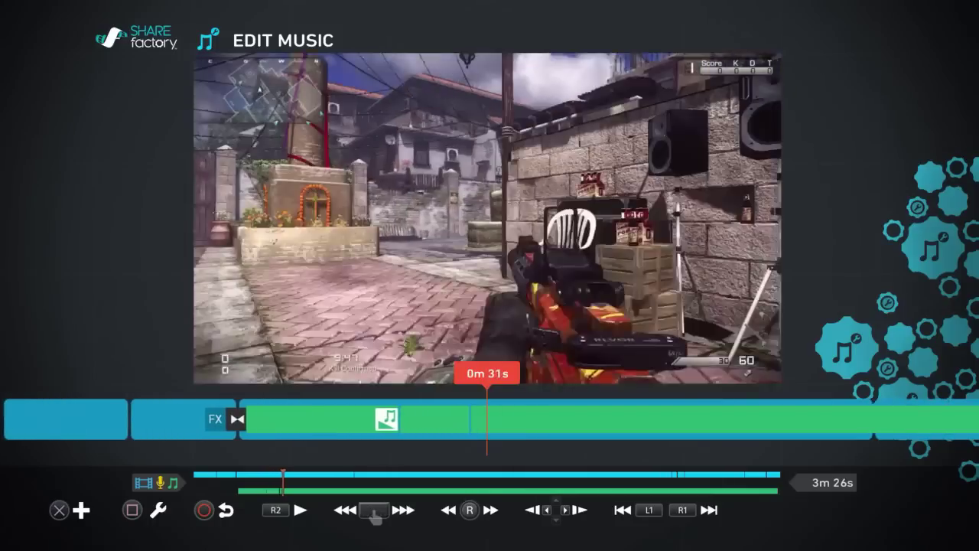
pyautogui.press('Left')
pyautogui.press('Left')
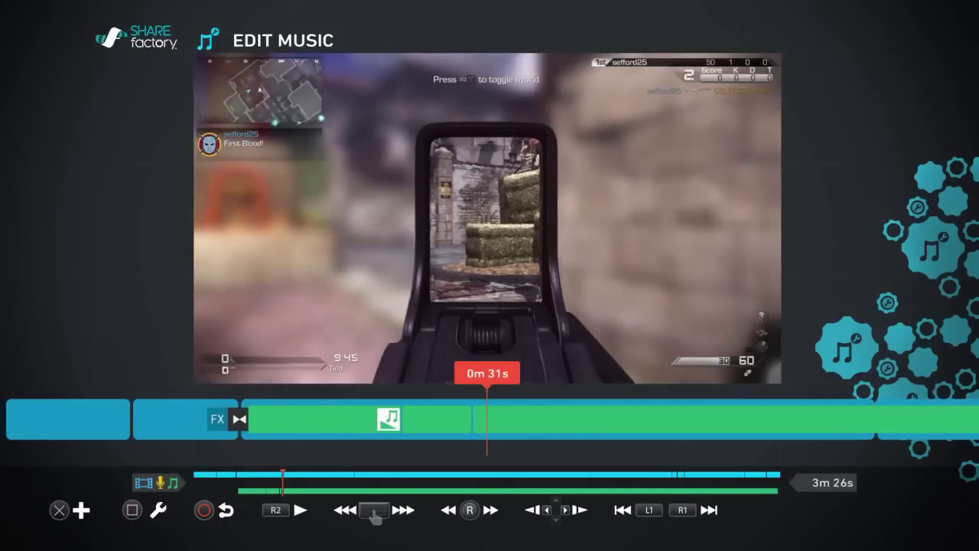
pyautogui.press('Return')
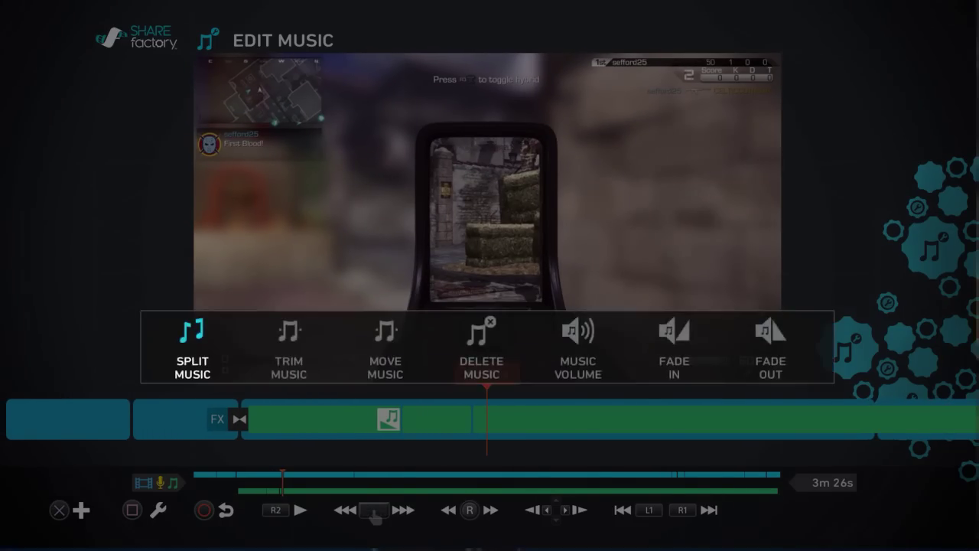
pyautogui.press('Left')
pyautogui.press('Left')
pyautogui.press('Return')
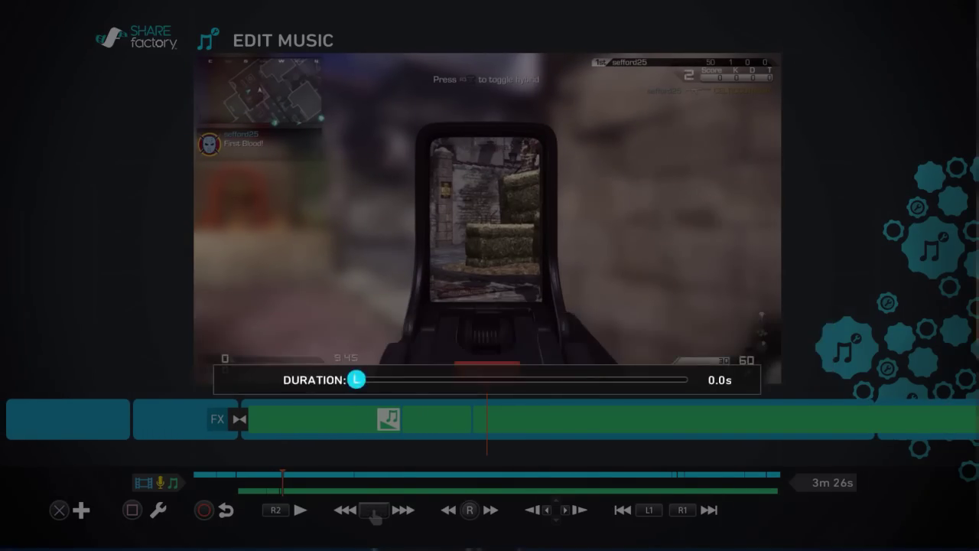
pyautogui.press('Right')
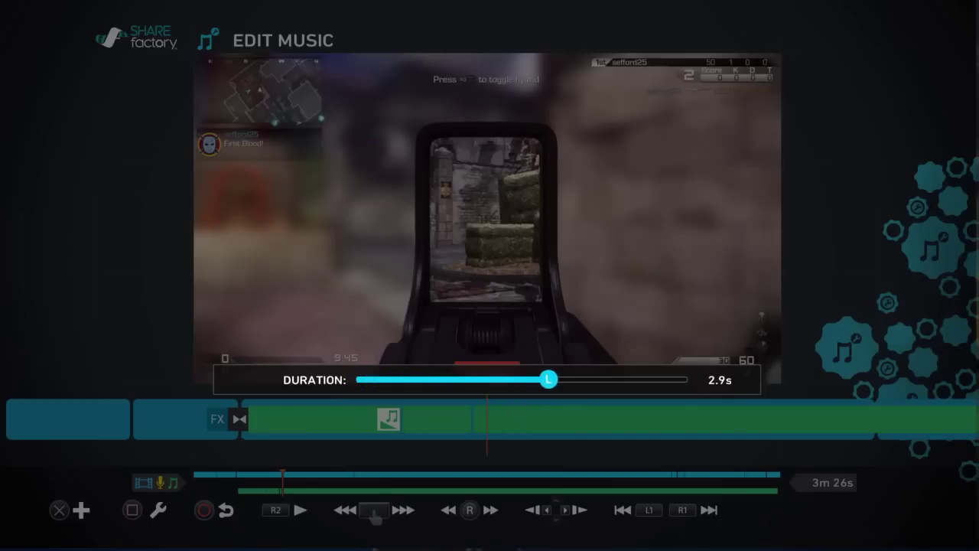
pyautogui.press('Right')
pyautogui.press('Return')
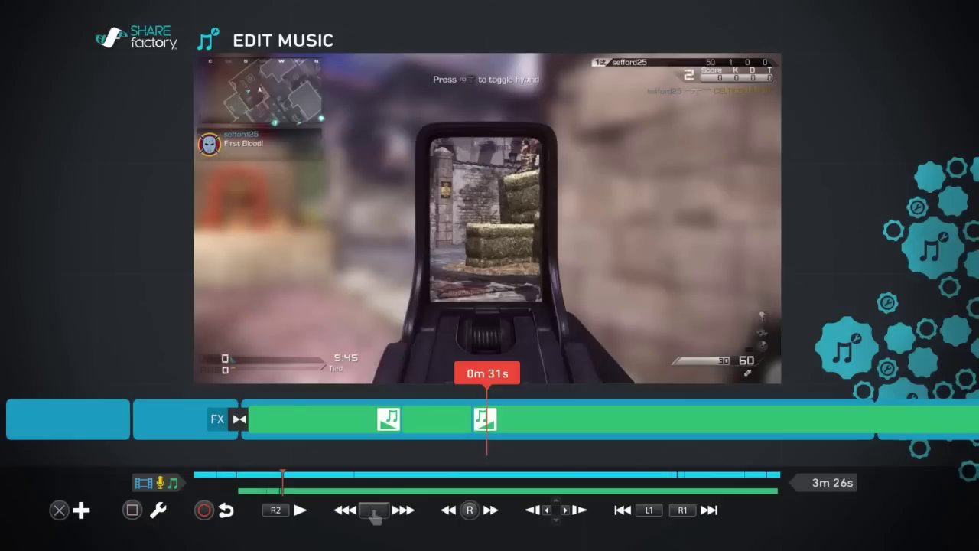
# - Lower the volume of the short music segment between the two splits to about 14%
pyautogui.press('Left')
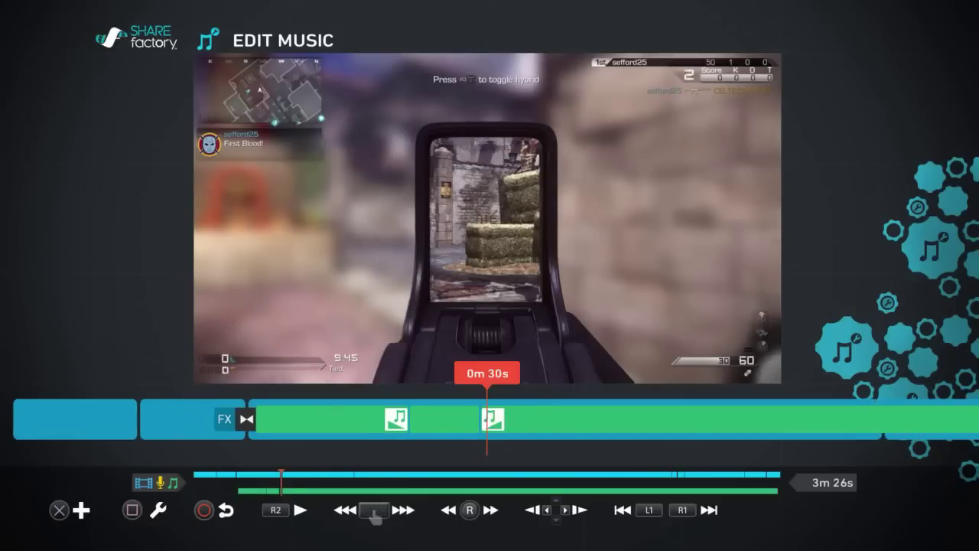
pyautogui.press('Right')
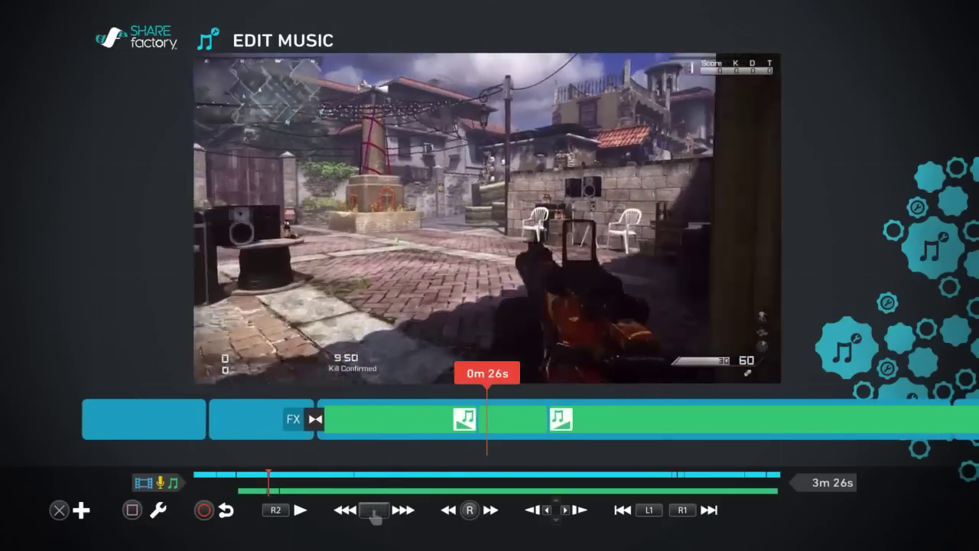
pyautogui.press('Left')
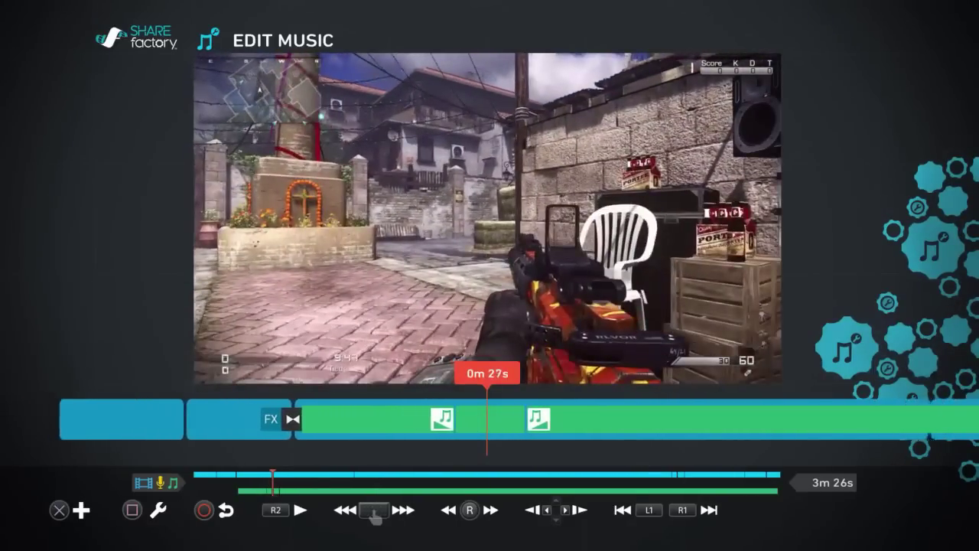
pyautogui.press('Right')
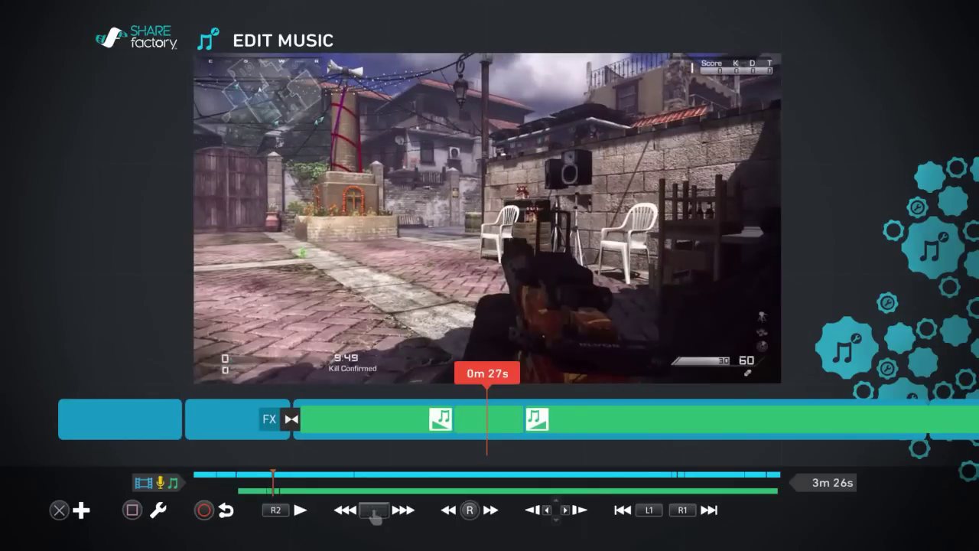
pyautogui.press('Return')
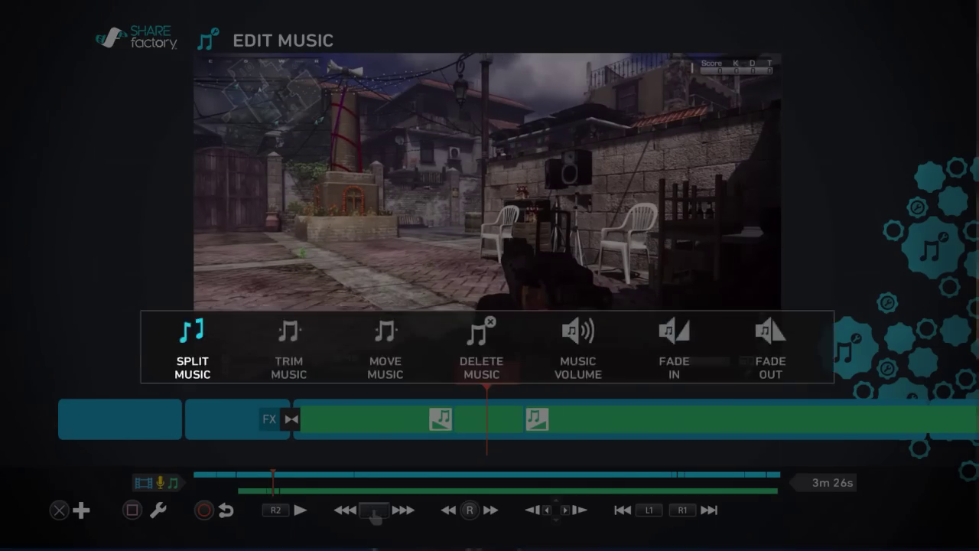
pyautogui.press('Left')
pyautogui.press('Left')
pyautogui.press('Left')
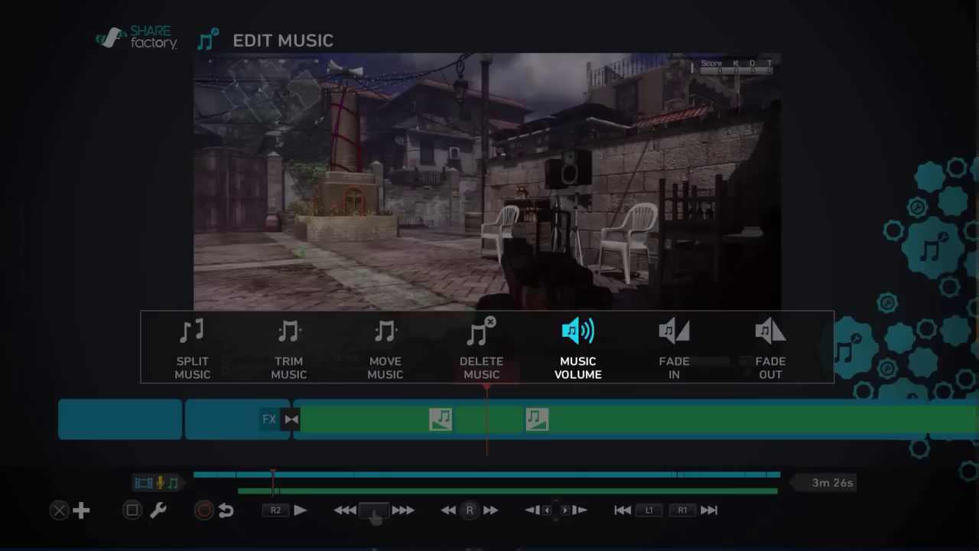
pyautogui.press('Return')
pyautogui.press('Left')
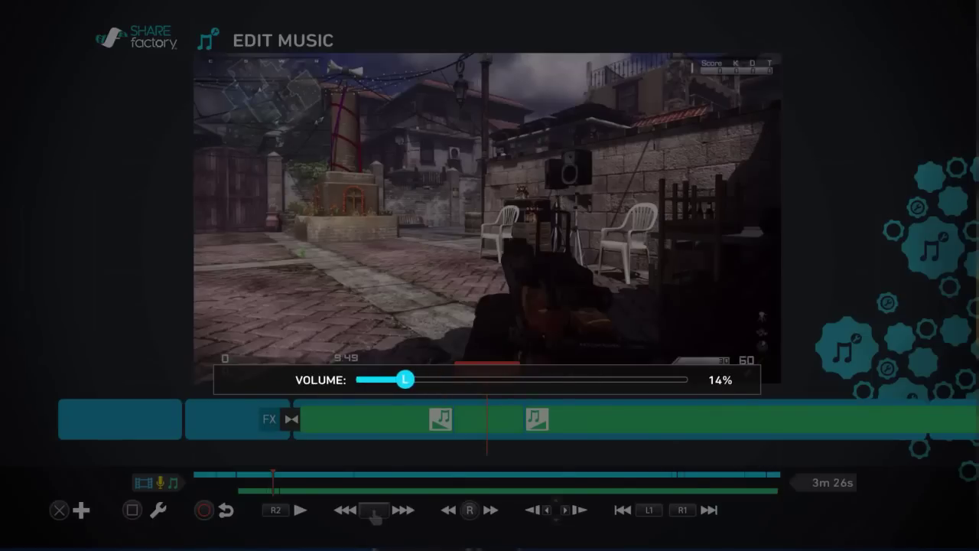
pyautogui.press('Right')
pyautogui.press('Return')
# - Check the volume setting of the first music segment, before the first split
pyautogui.press('Left')
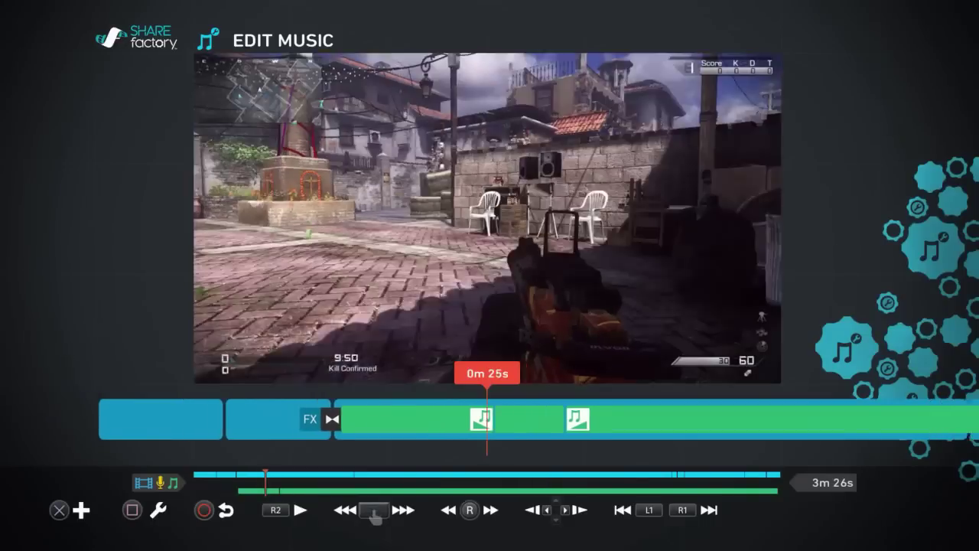
pyautogui.press('Return')
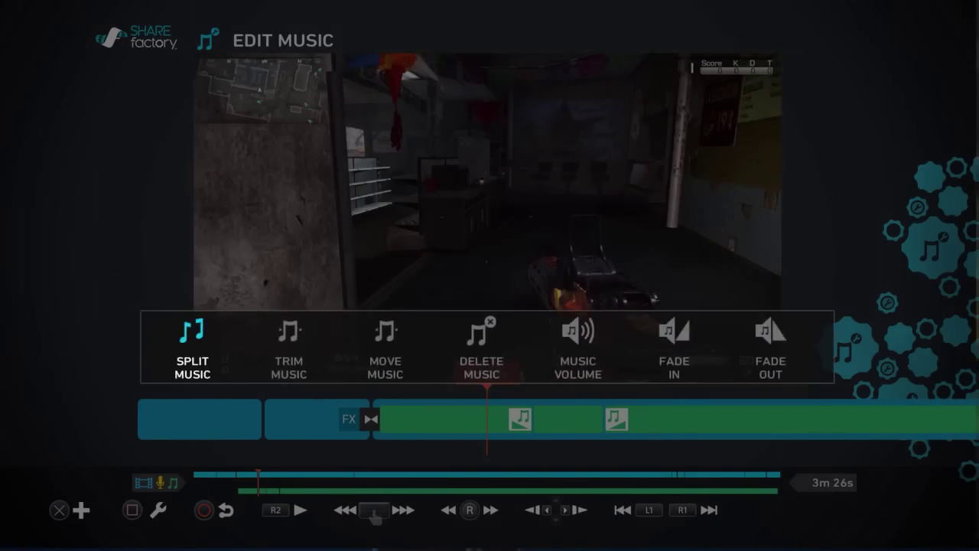
pyautogui.press('Left')
pyautogui.press('Left')
pyautogui.press('Left')
pyautogui.press('Return')
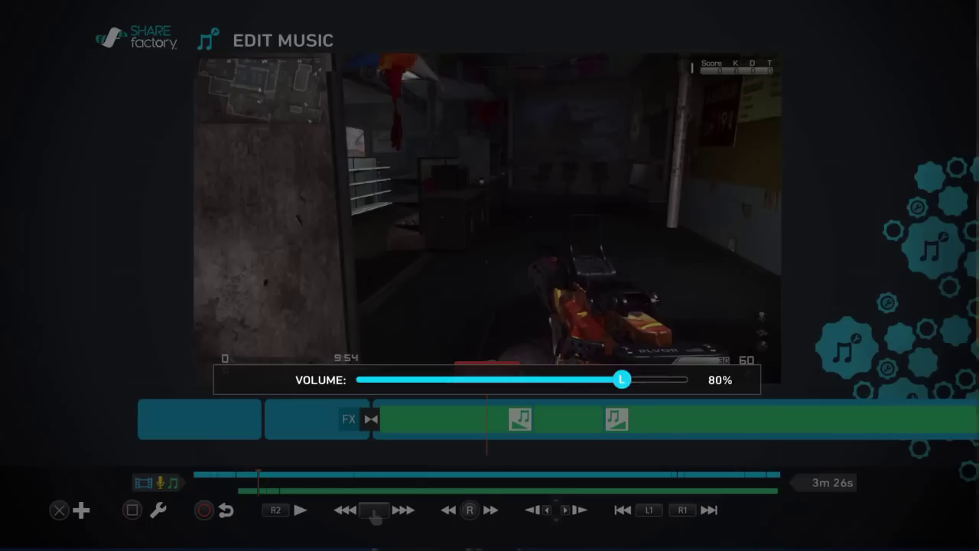
pyautogui.press('Return')
# - Check the volume setting of the third music segment, after the second split
pyautogui.press('Right')
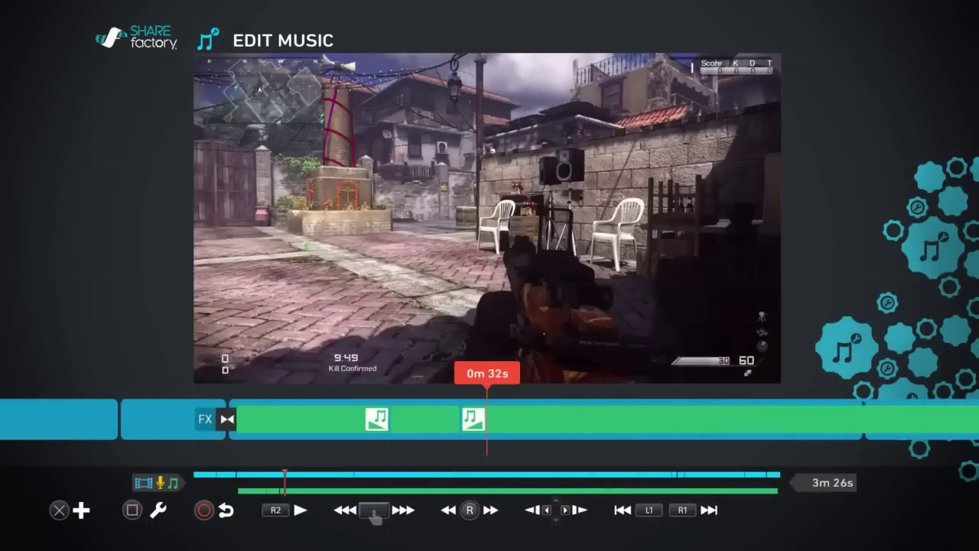
pyautogui.press('Return')
pyautogui.press('Right')
pyautogui.press('Right')
pyautogui.press('Right')
pyautogui.press('Right')
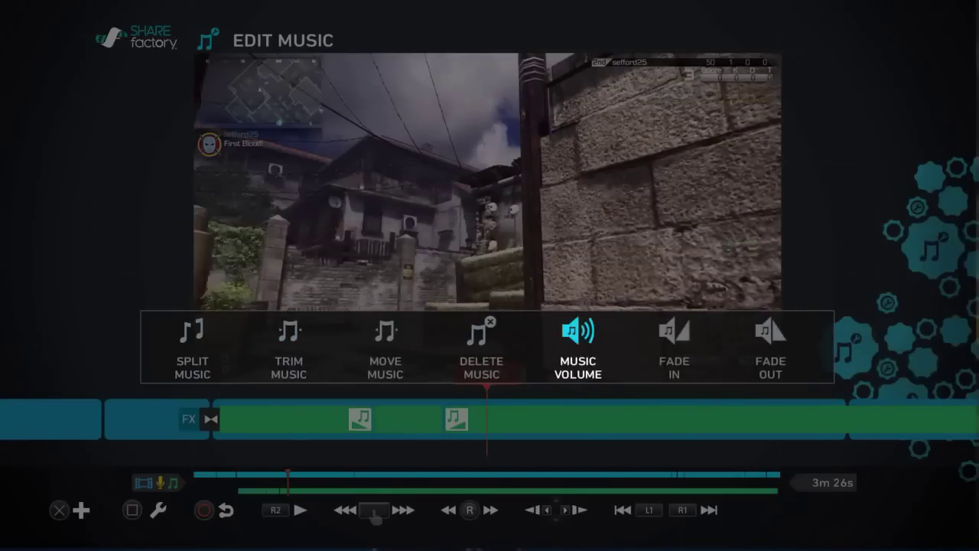
pyautogui.press('Return')
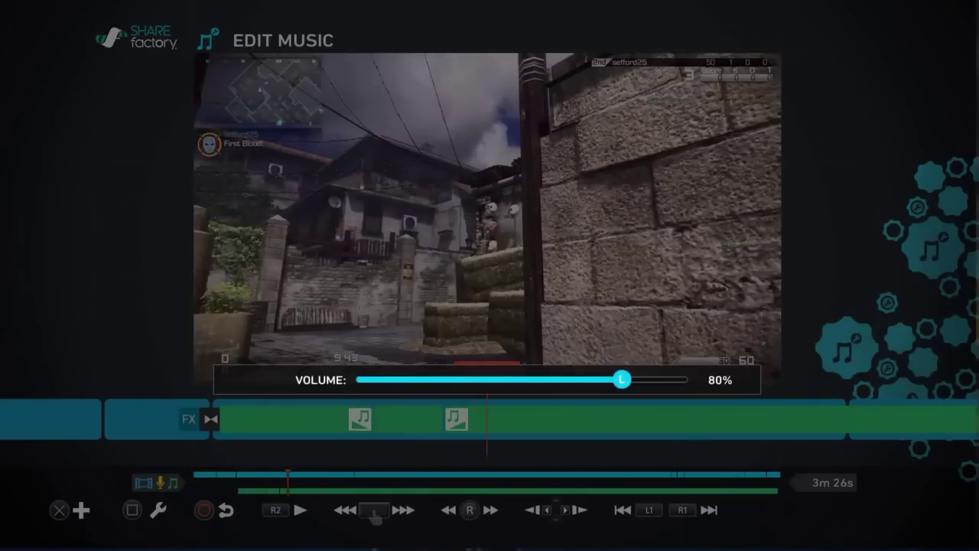
pyautogui.press('Return')
# - Return to 0m 25s at the first music split and switch from music editing to commentary editing
pyautogui.press('Left')
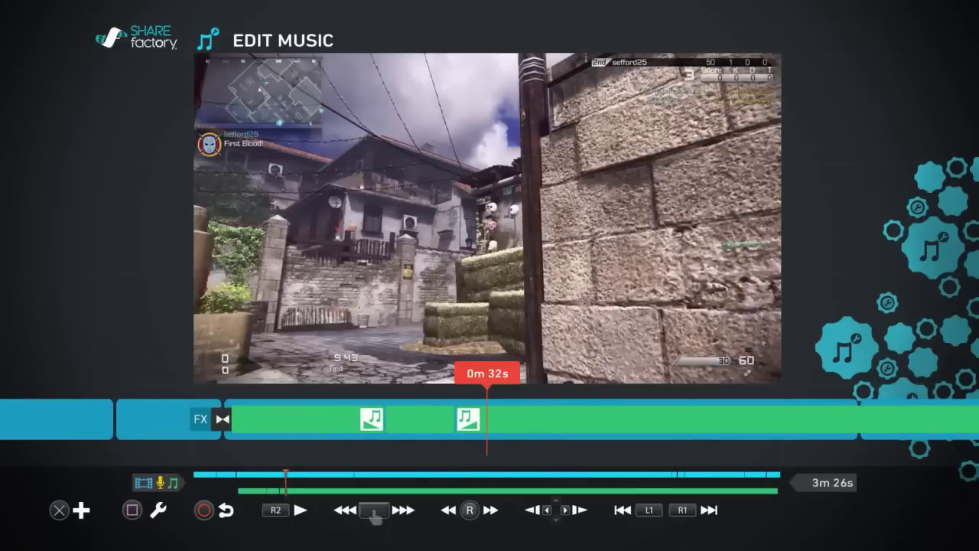
pyautogui.press('Left')
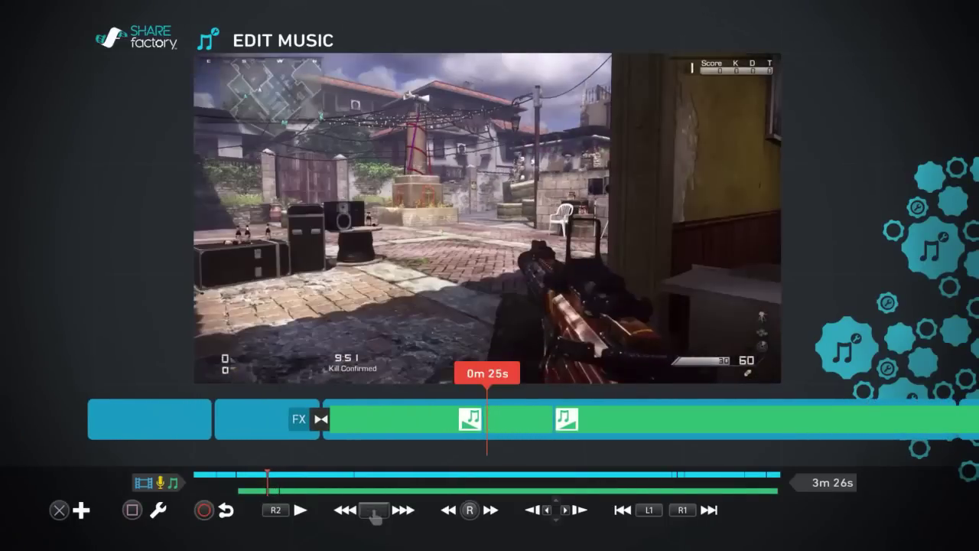
pyautogui.press('Left')
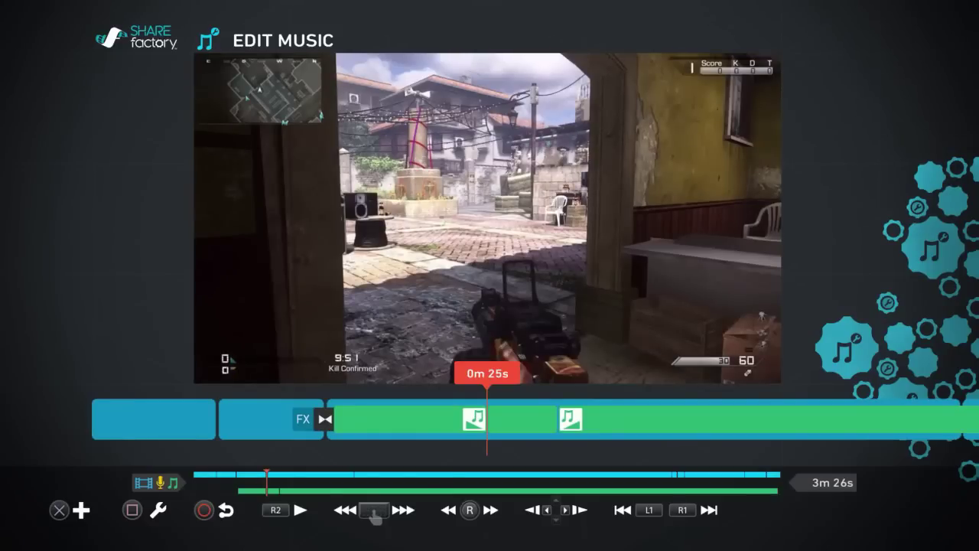
pyautogui.press('Escape')
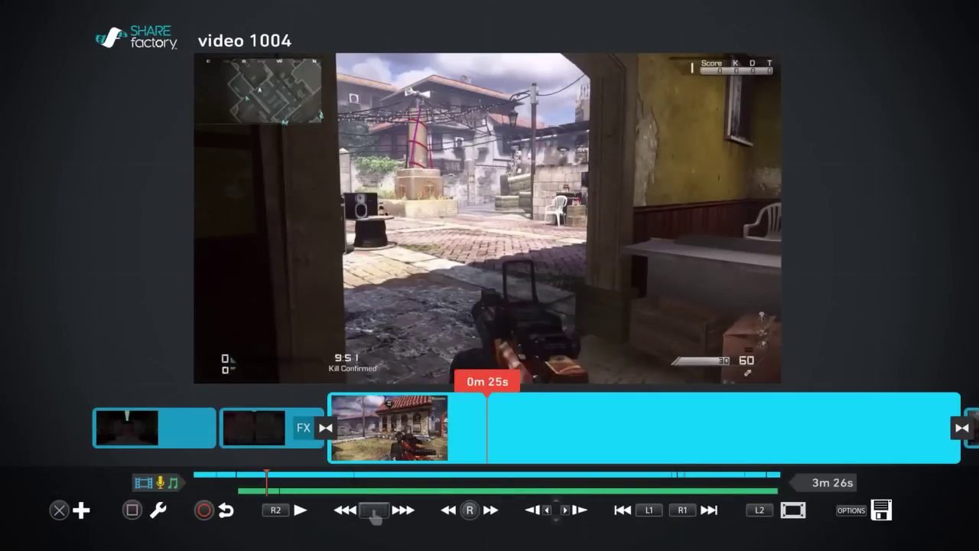
pyautogui.press('Return')
pyautogui.press('Left')
pyautogui.press('Left')
pyautogui.press('Return')
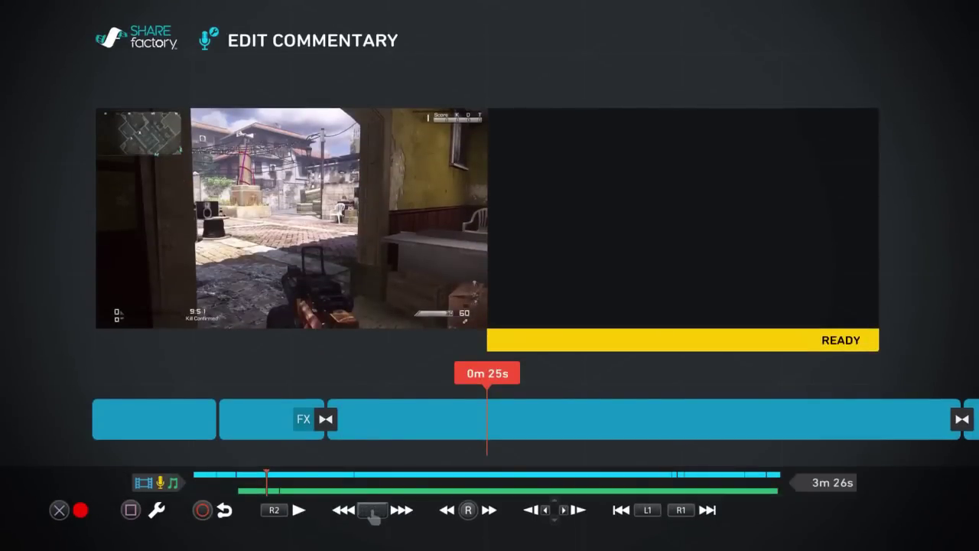
# - Record a voice commentary from 0m 25s to 0m 29s over the quiet music segment and leave commentary editing
pyautogui.press('Return')
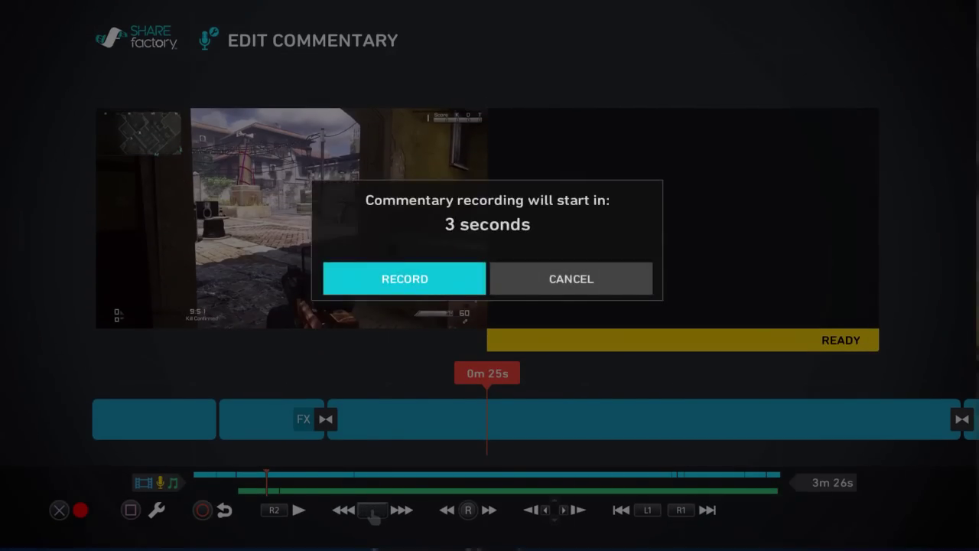
pyautogui.press('Return')
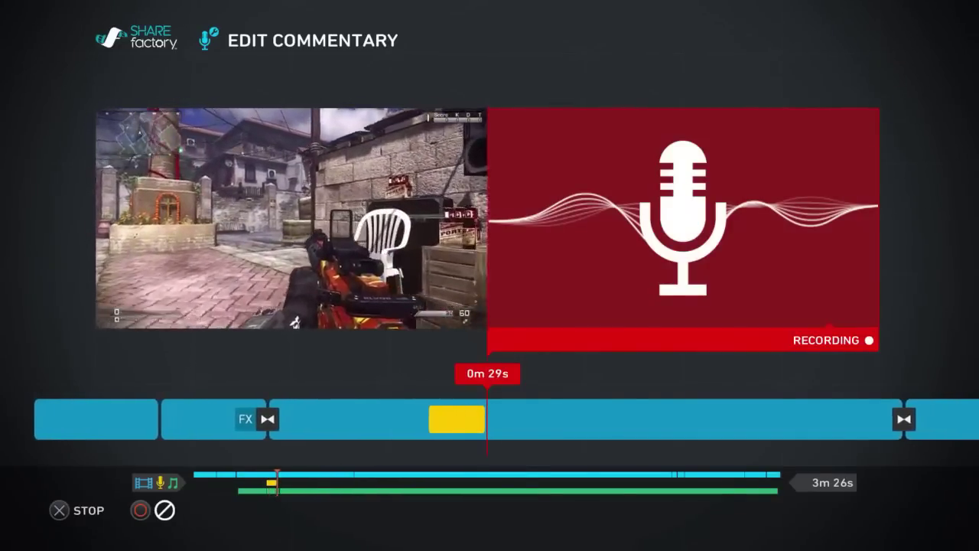
pyautogui.press('Return')
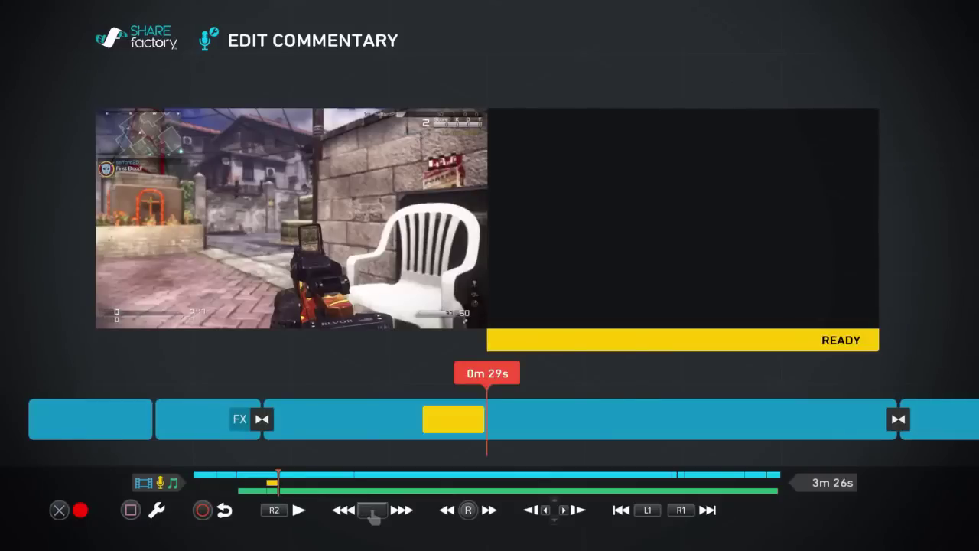
pyautogui.press('Escape')
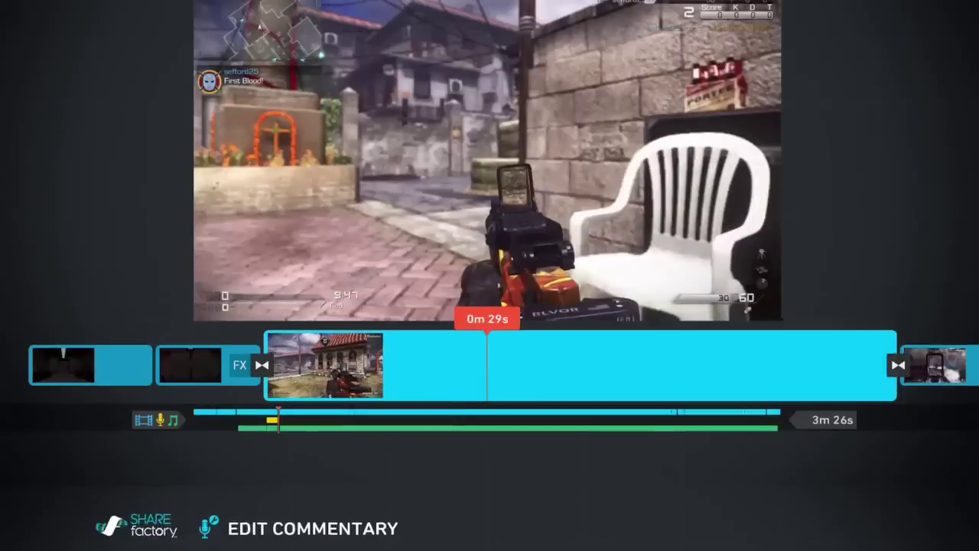
# - Play back the video from 0m 22s to 0m 34s to review the commentary with the music fades
pyautogui.press('Left')
pyautogui.press('Left')
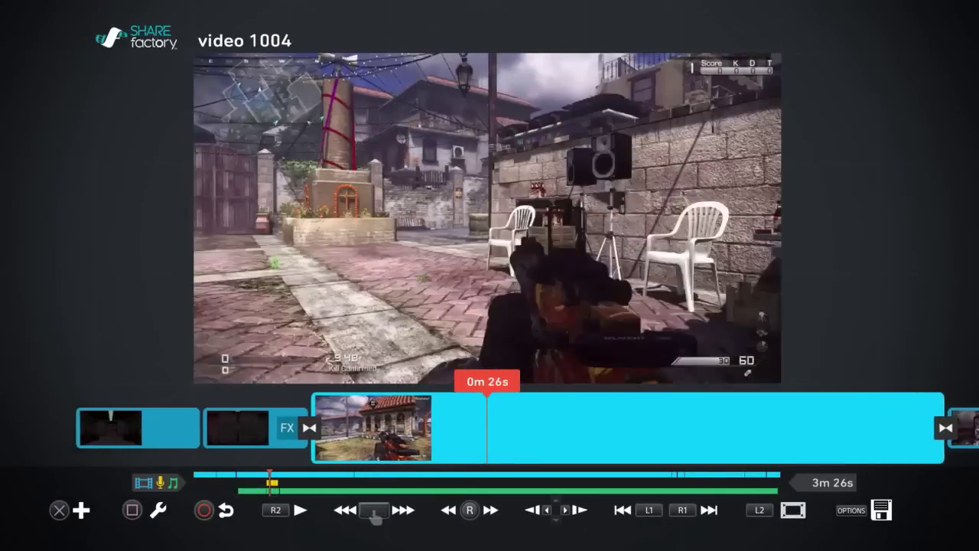
pyautogui.press('Right')
pyautogui.press('Right')
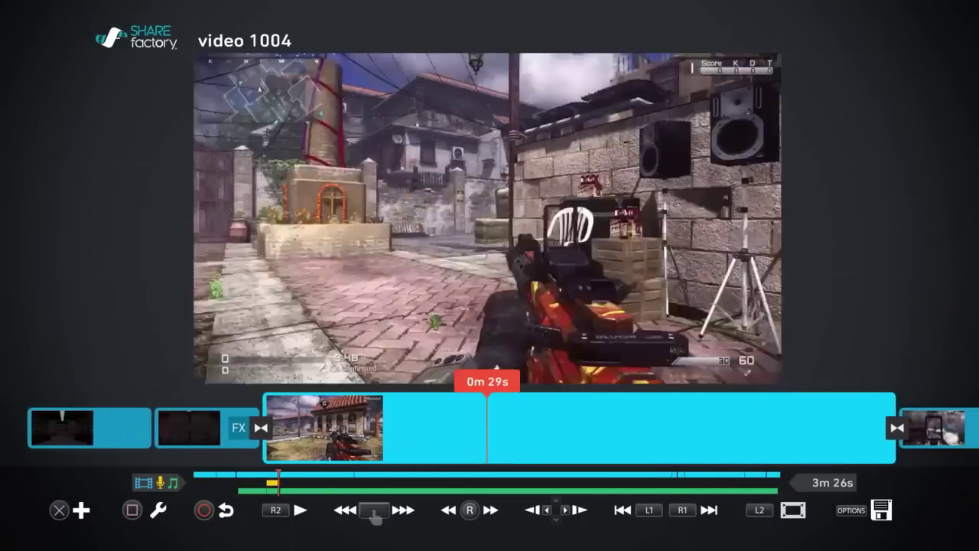
pyautogui.press('Left')
pyautogui.press('Left')
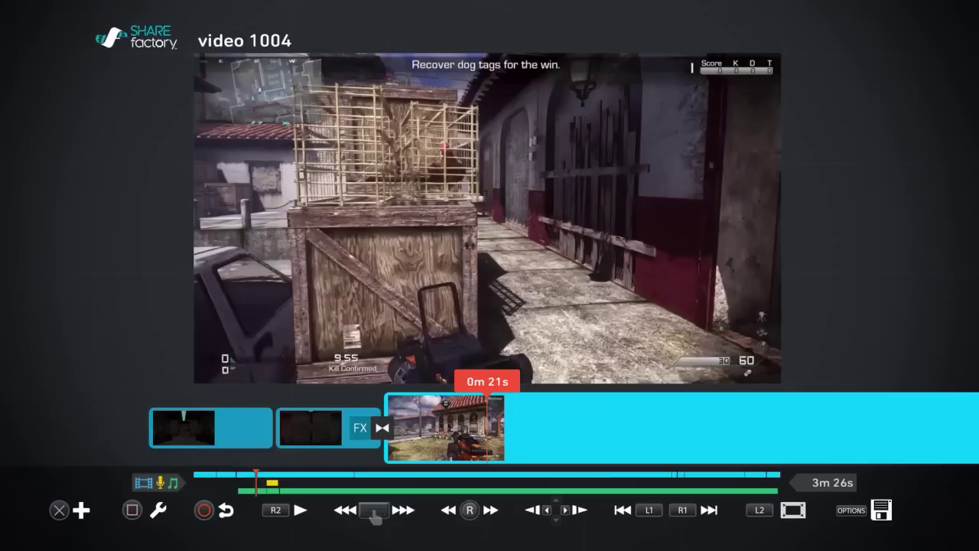
pyautogui.press('space')
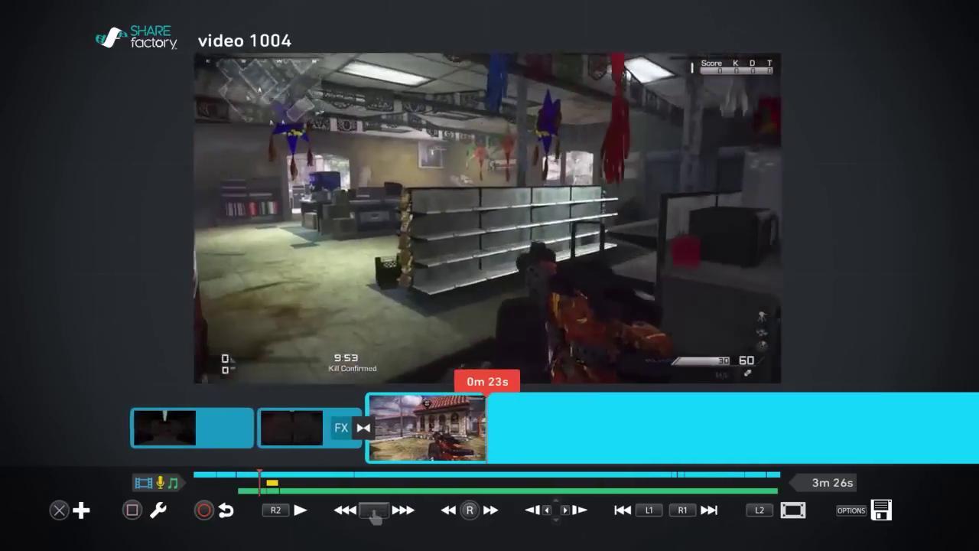
pyautogui.press('Left')
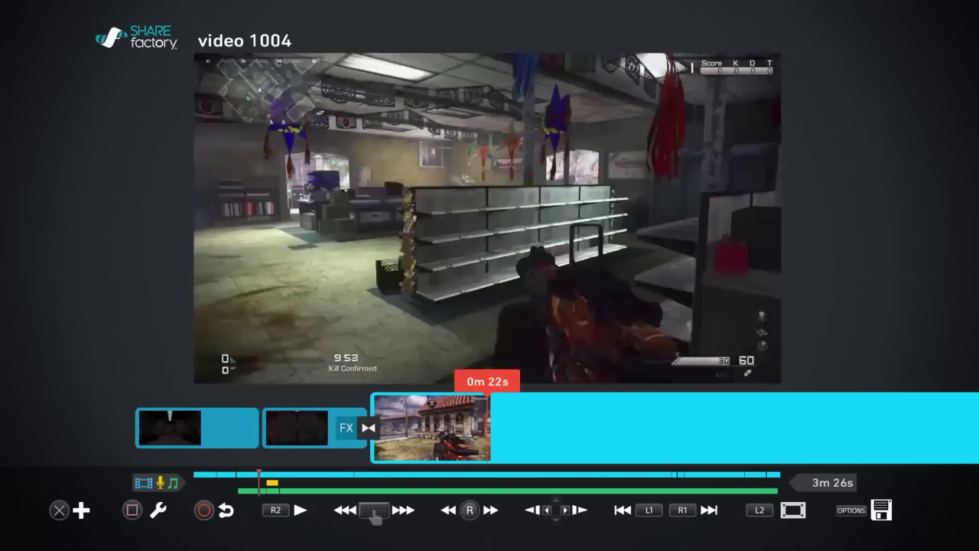
pyautogui.press('space')
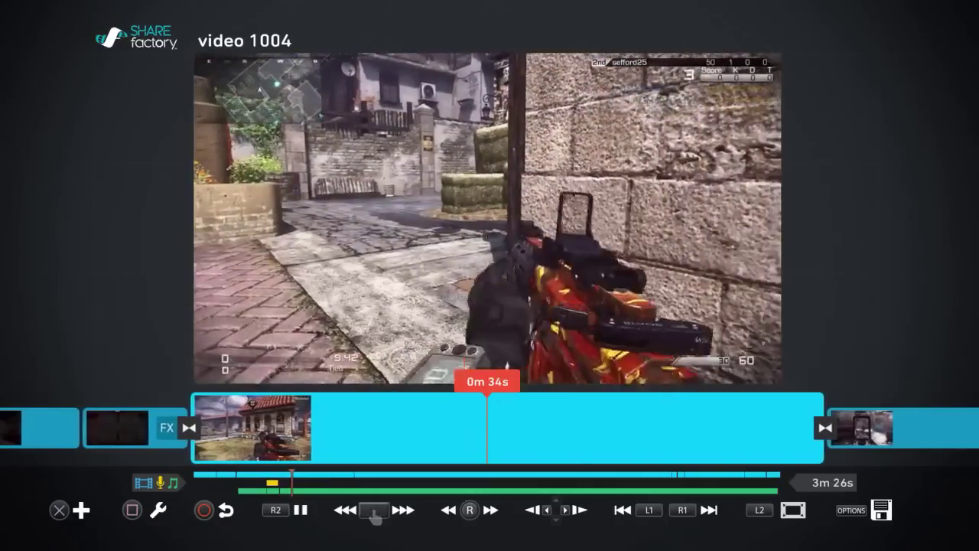
pyautogui.press('space')
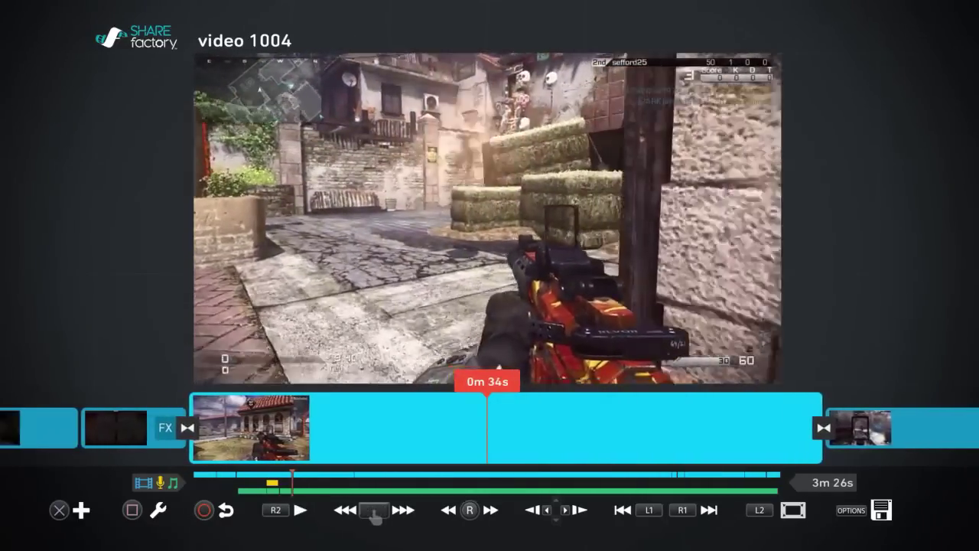
# - Go to the end of the video at 3m 26s and open music editing
pyautogui.press('Right')
pyautogui.press('Right')
pyautogui.press('Left')
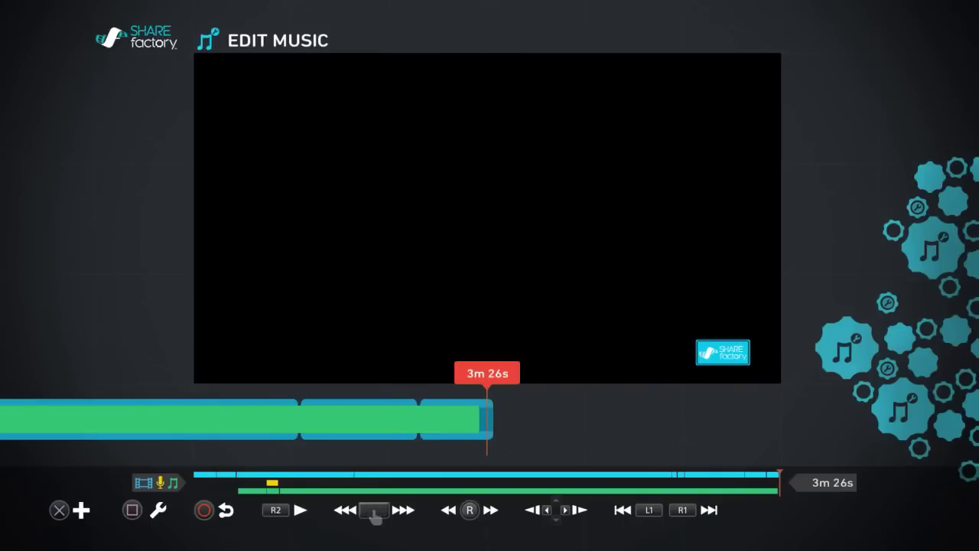
# - Locate where the music track stops near the end of the video, at 3m 25s
pyautogui.press('Left')
pyautogui.press('Right')
pyautogui.press('Left')
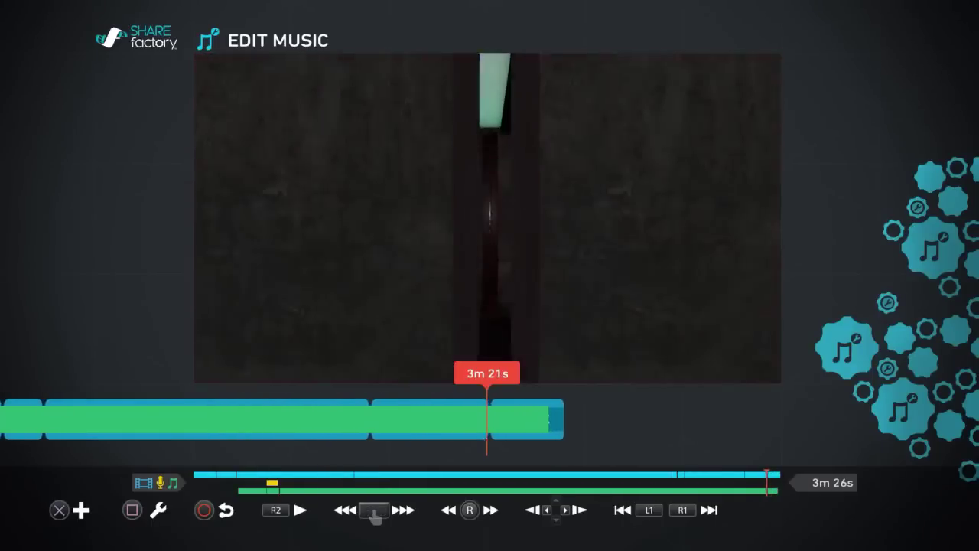
pyautogui.press('Right')
pyautogui.press('Right')
pyautogui.press('Right')
pyautogui.press('Right')
pyautogui.press('Right')
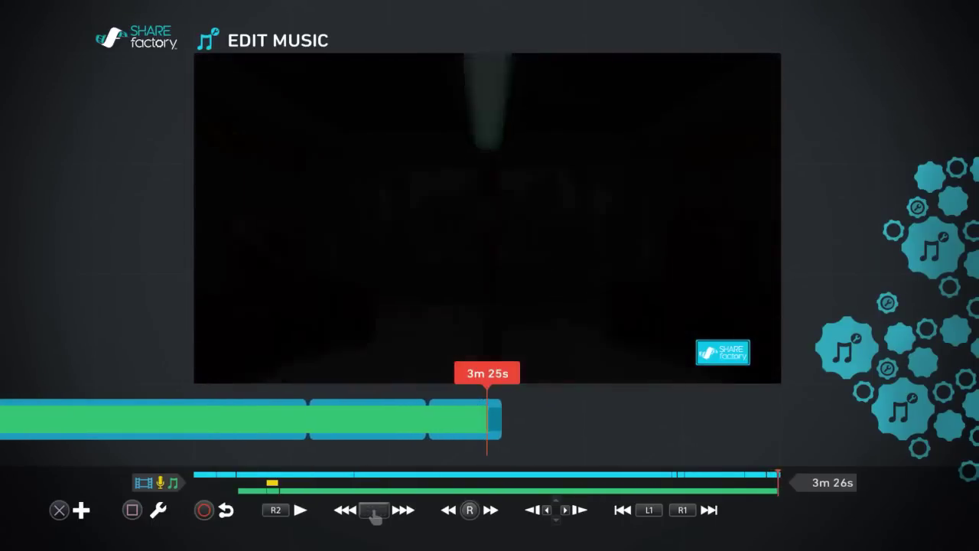
# - Apply a fade-out to the last music segment from 3m 23s and play the ending through to 3m 26s
pyautogui.press('Left')
pyautogui.press('Left')
pyautogui.press('Left')
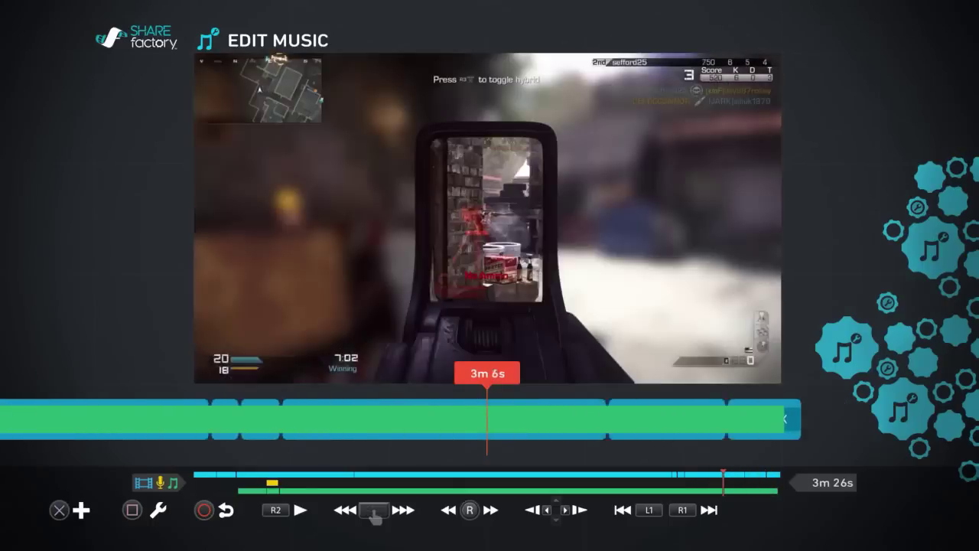
pyautogui.press('Right')
pyautogui.press('Right')
pyautogui.press('Right')
pyautogui.press('Return')
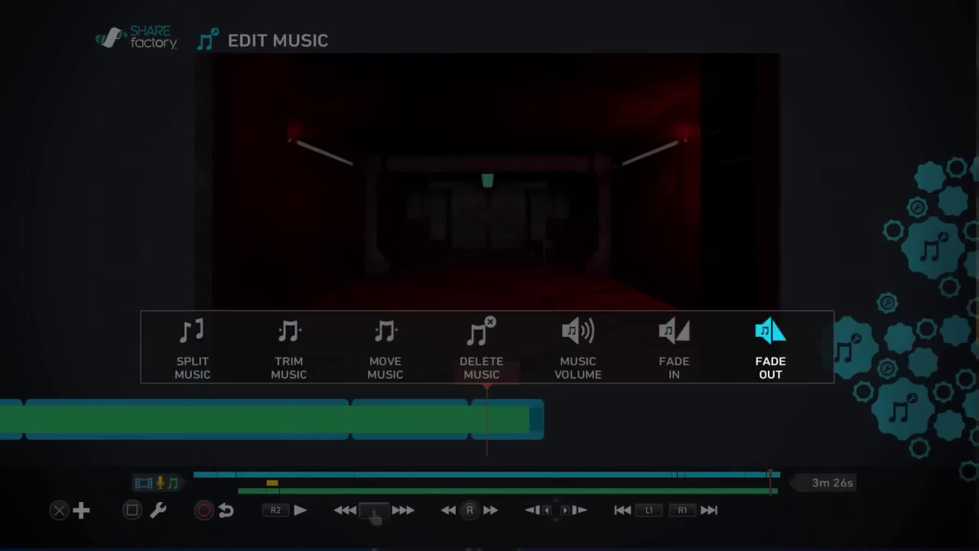
pyautogui.press('Return')
pyautogui.press('Right')
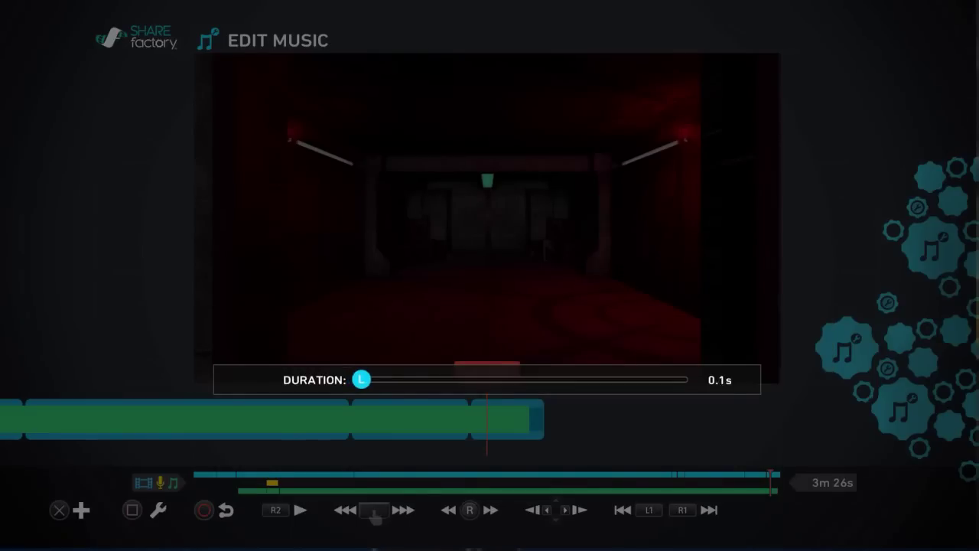
pyautogui.press('Return')
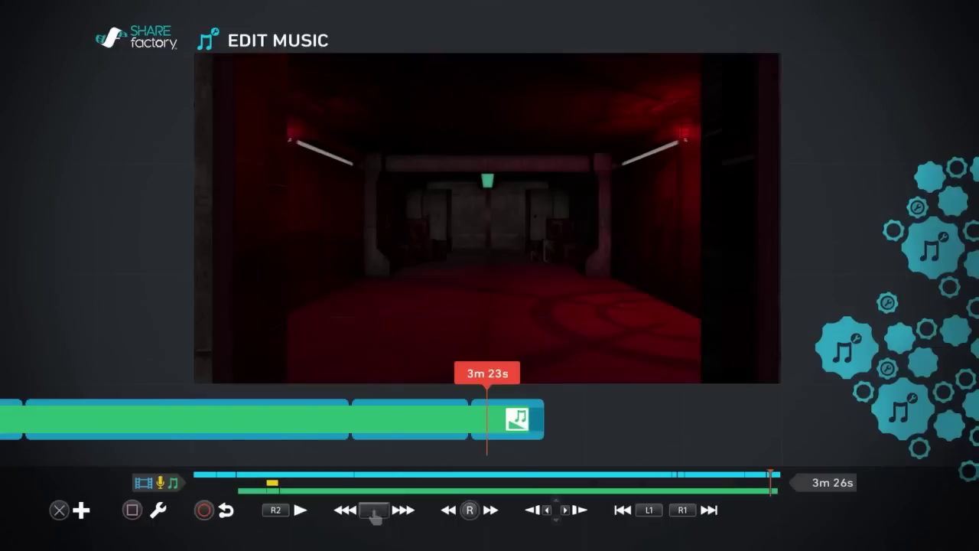
pyautogui.press('space')
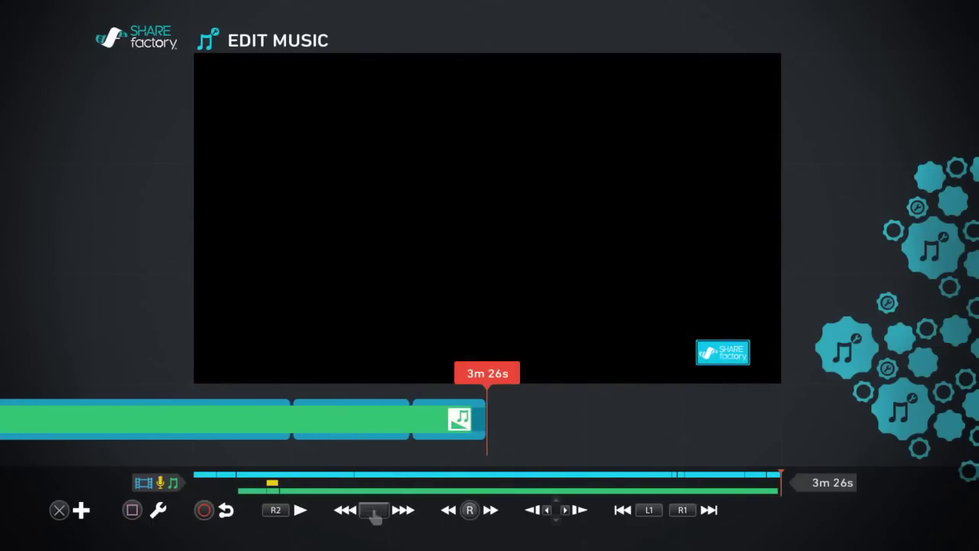
# - Go back to 0m 6s in the intro clip and leave music editing
pyautogui.press('Left')
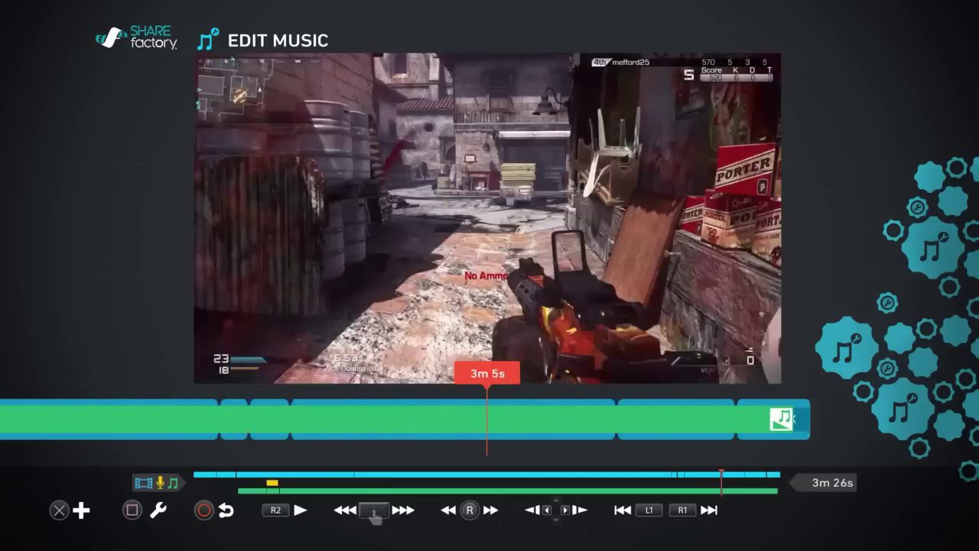
pyautogui.press('Left')
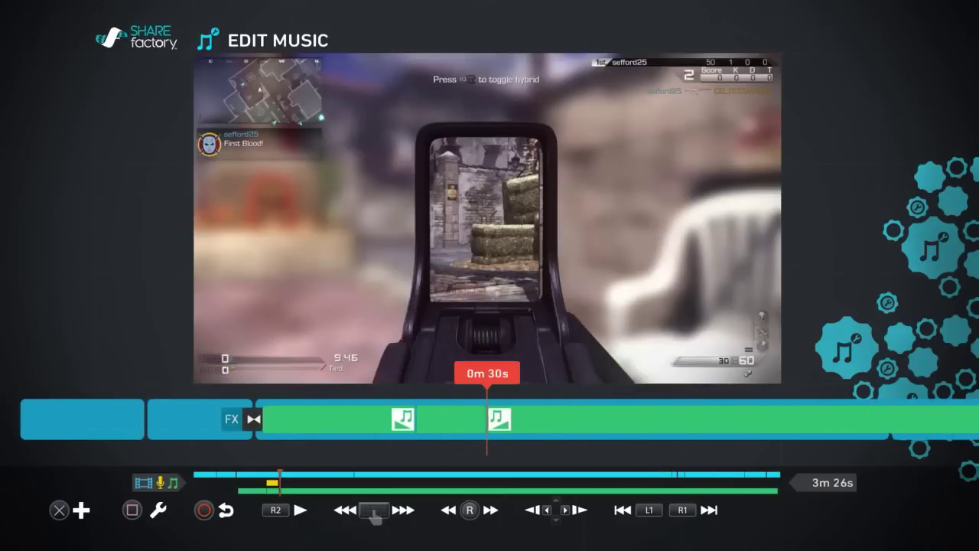
pyautogui.press('Left')
pyautogui.press('Escape')
pyautogui.press('Left')
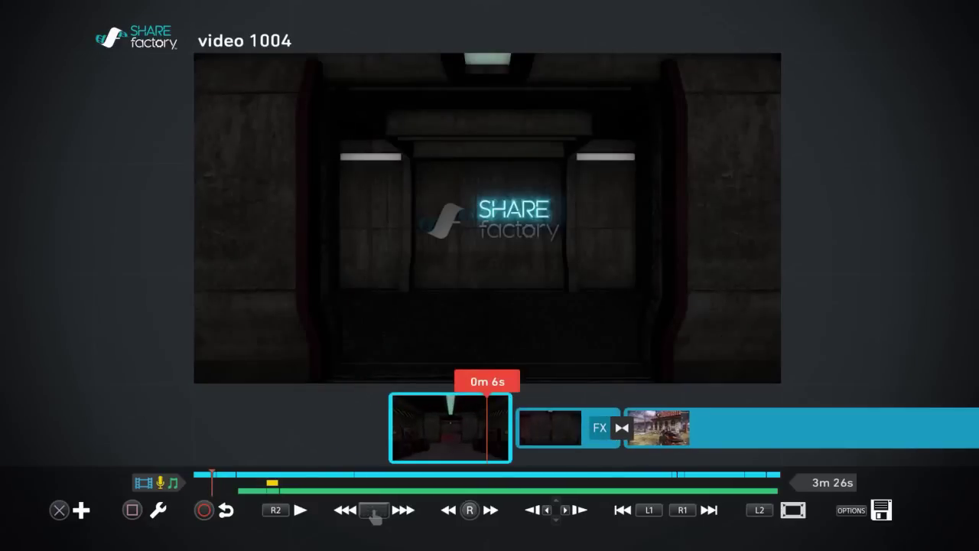
# - Start adding music at 0m 6s and go to the sorting and import options of the music library
pyautogui.press('Return')
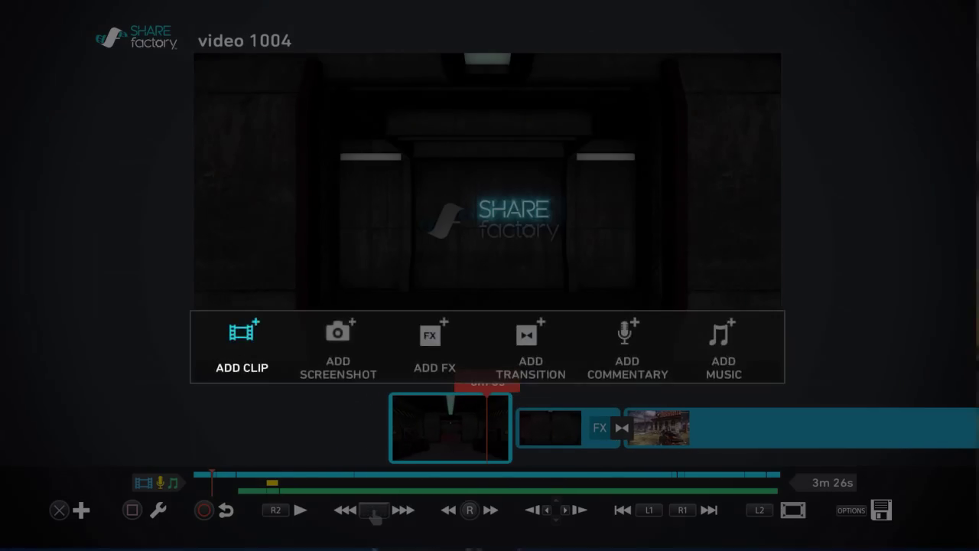
pyautogui.press('Right')
pyautogui.press('Right')
pyautogui.press('Right')
pyautogui.press('Right')
pyautogui.press('Right')
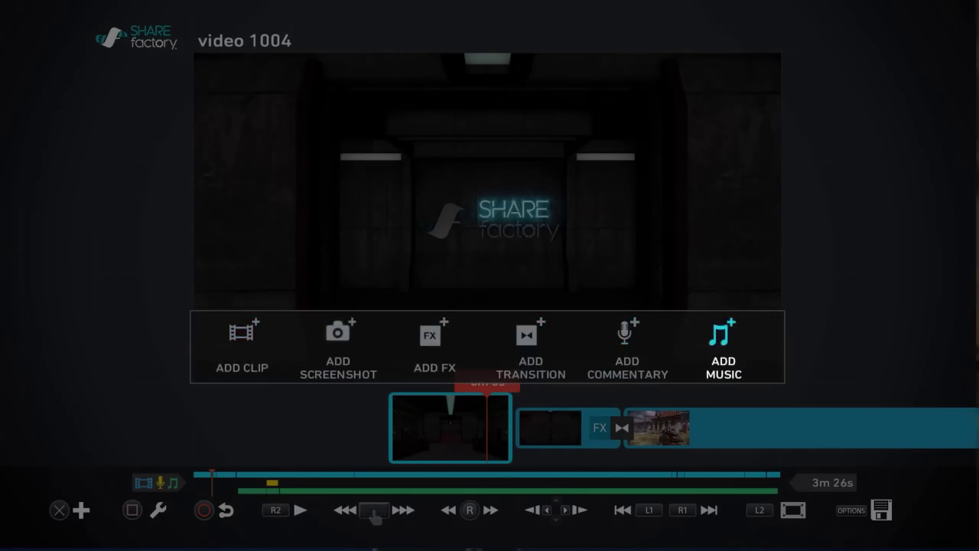
pyautogui.press('Return')
pyautogui.press('Left')
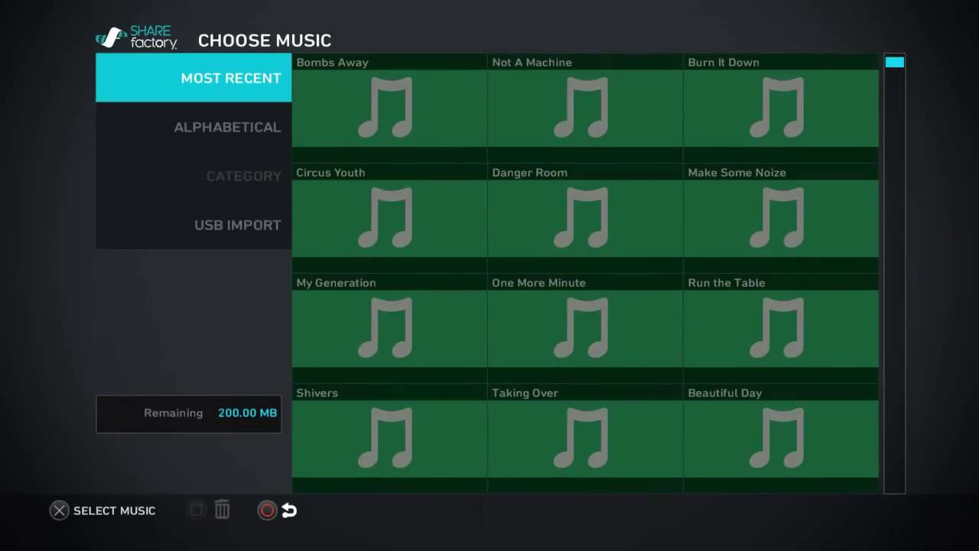
# - Try the USB import of music tracks, cancel it and return to the project timeline
pyautogui.press('Down')
pyautogui.press('Down')
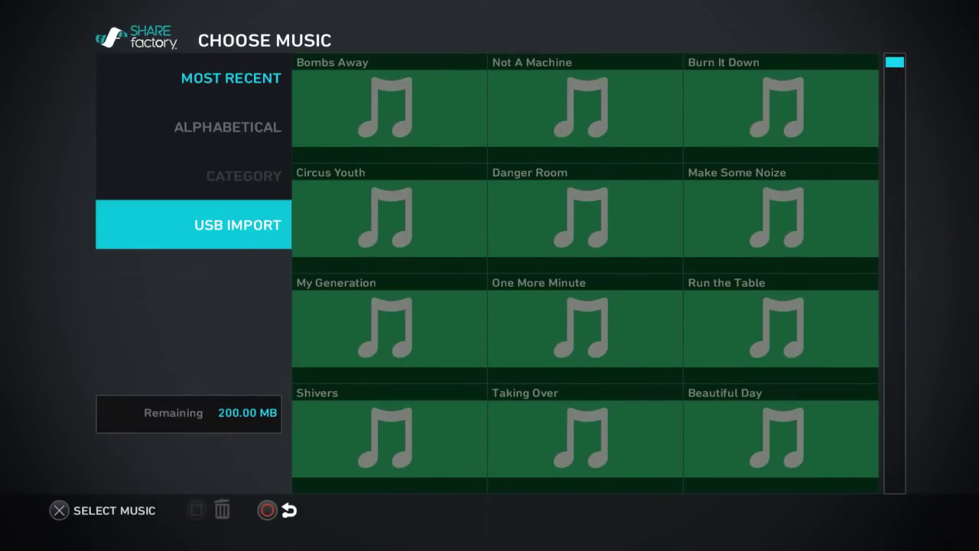
pyautogui.press('Return')
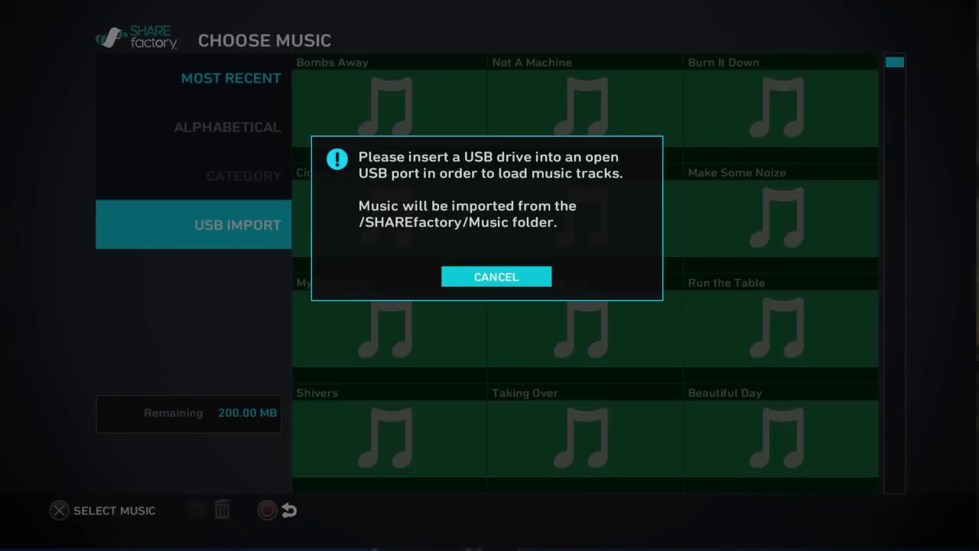
pyautogui.press('Return')
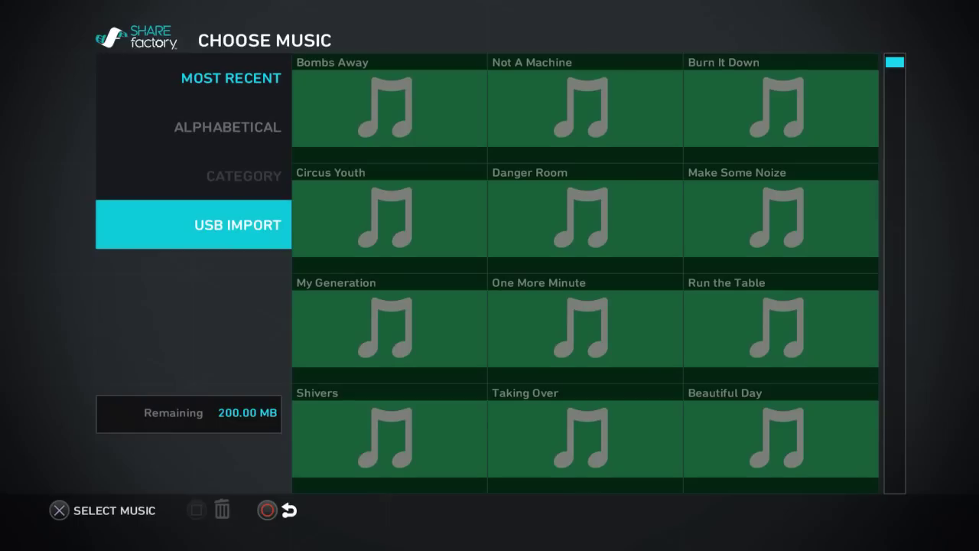
pyautogui.press('Escape')
pyautogui.press('Escape')
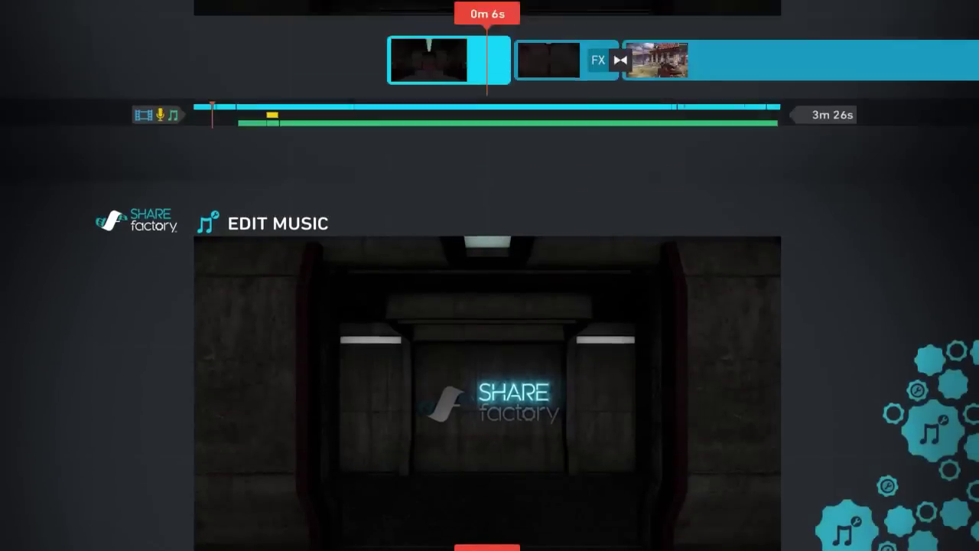
pyautogui.press('Escape')
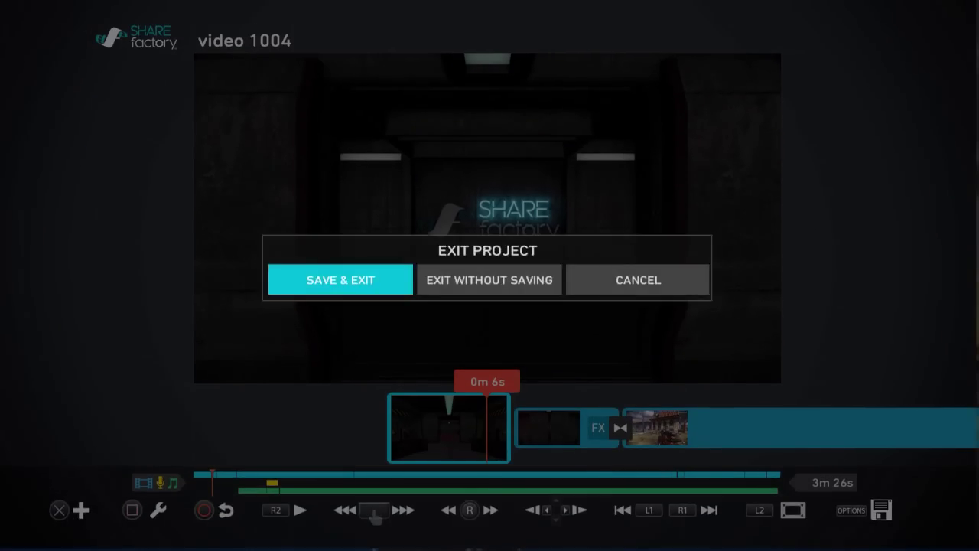
pyautogui.press('Return')
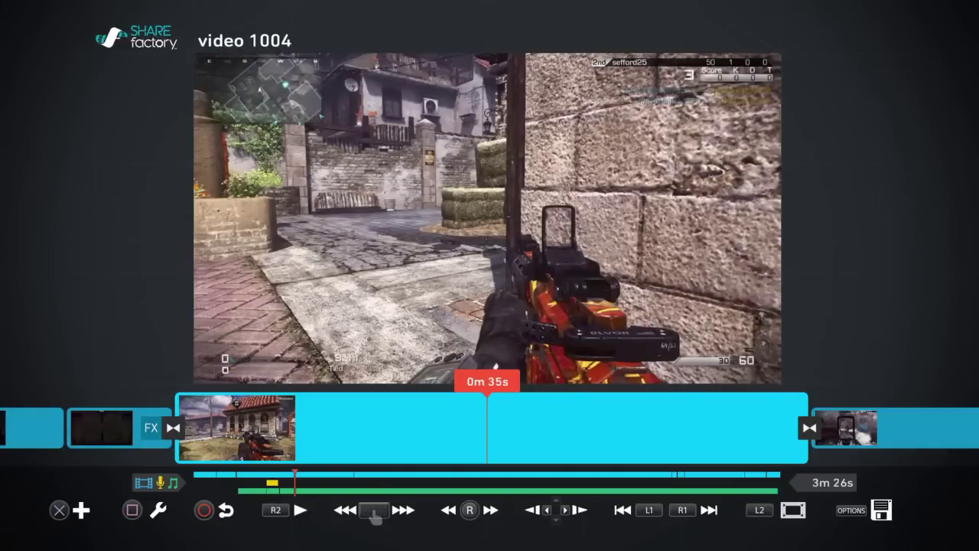
# - Move to 3m 23s in the closing clip and open music editing
pyautogui.press('Right')
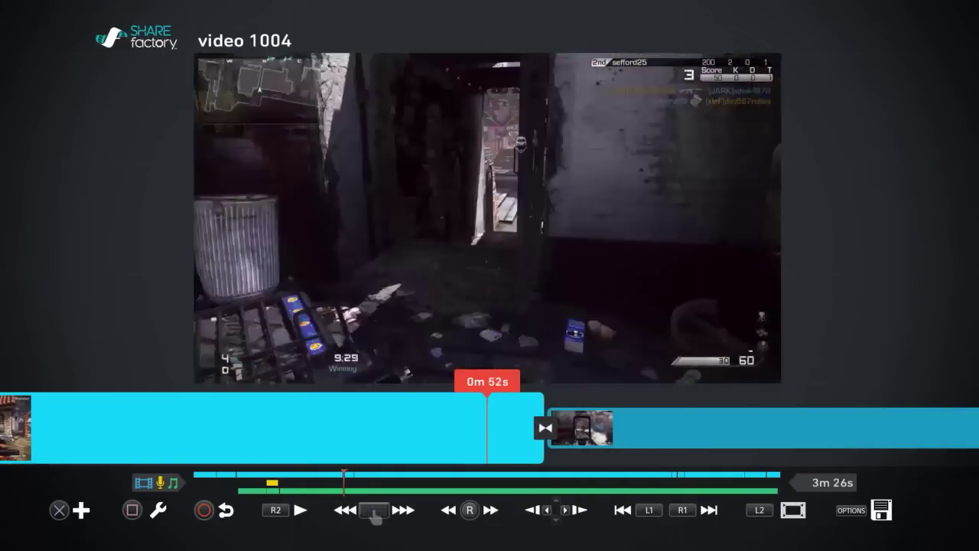
pyautogui.press('Right')
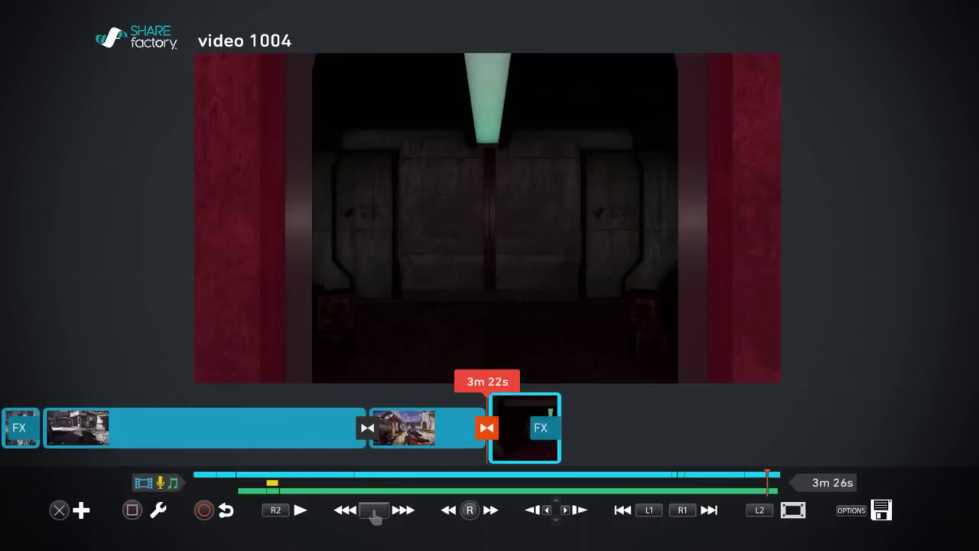
pyautogui.press('Right')
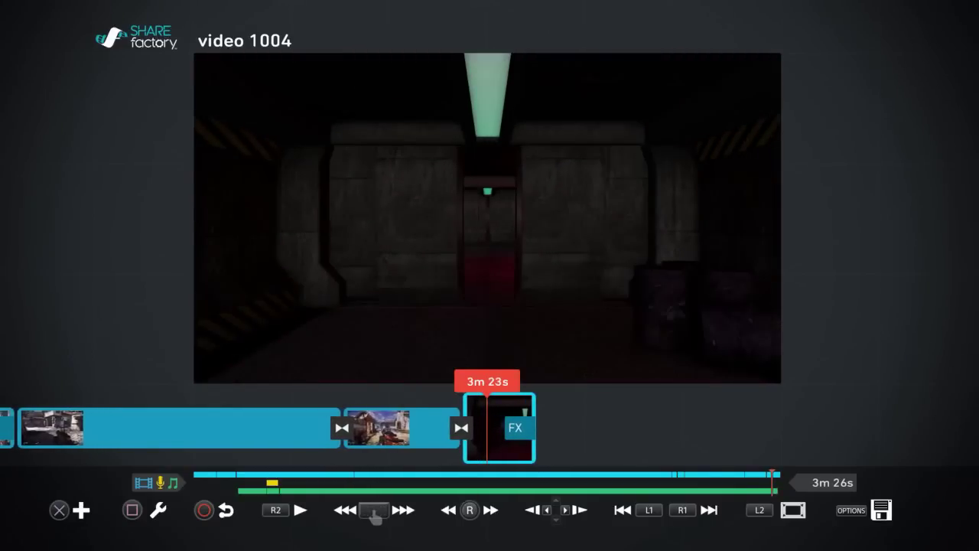
pyautogui.press('Return')
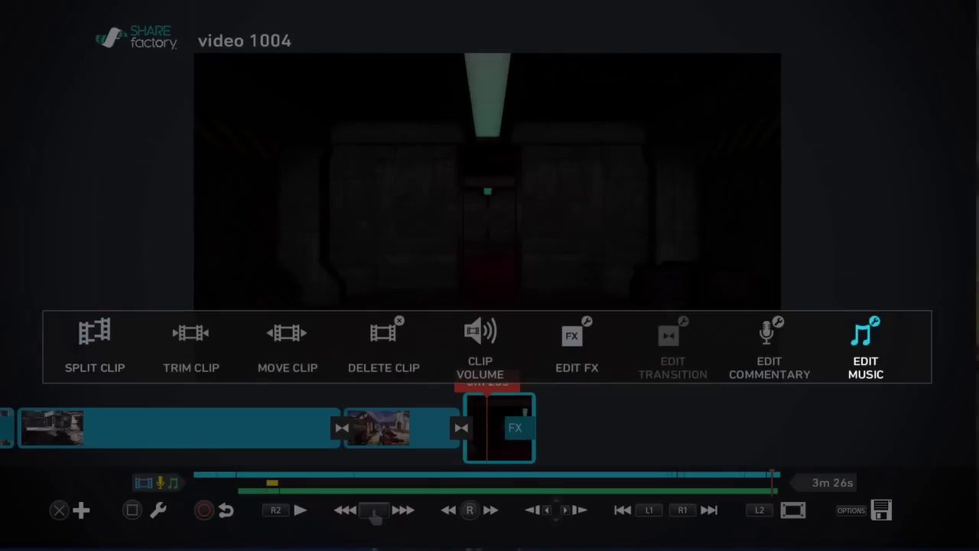
pyautogui.press('Return')
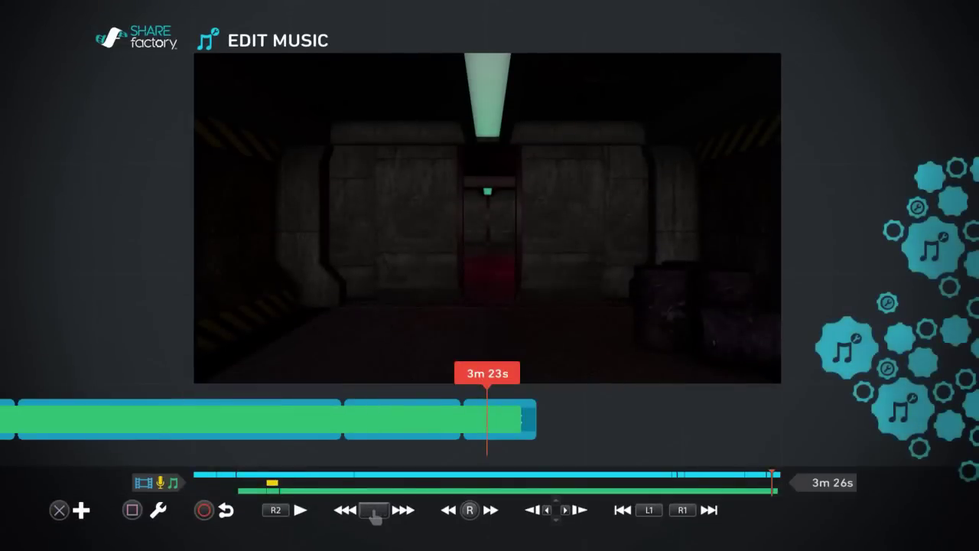